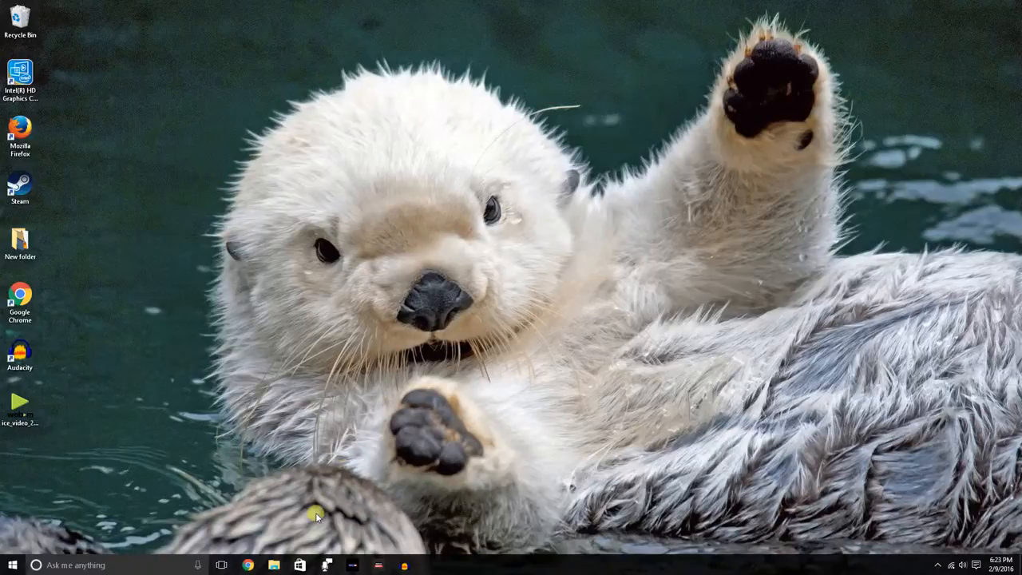
Start Word with a blank document and open the recent Word Poems document
left_click(11, 567)
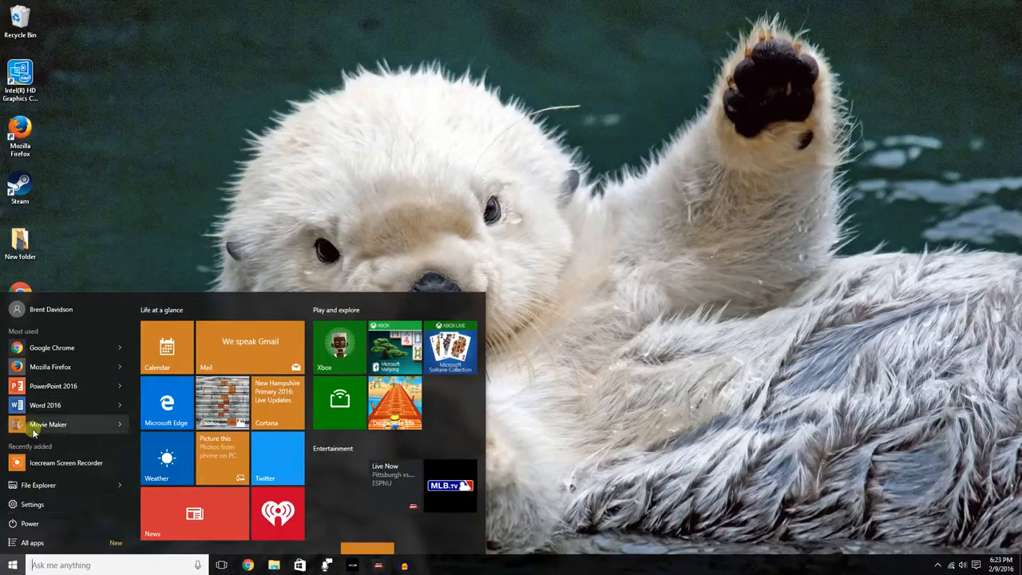
left_click(36, 406)
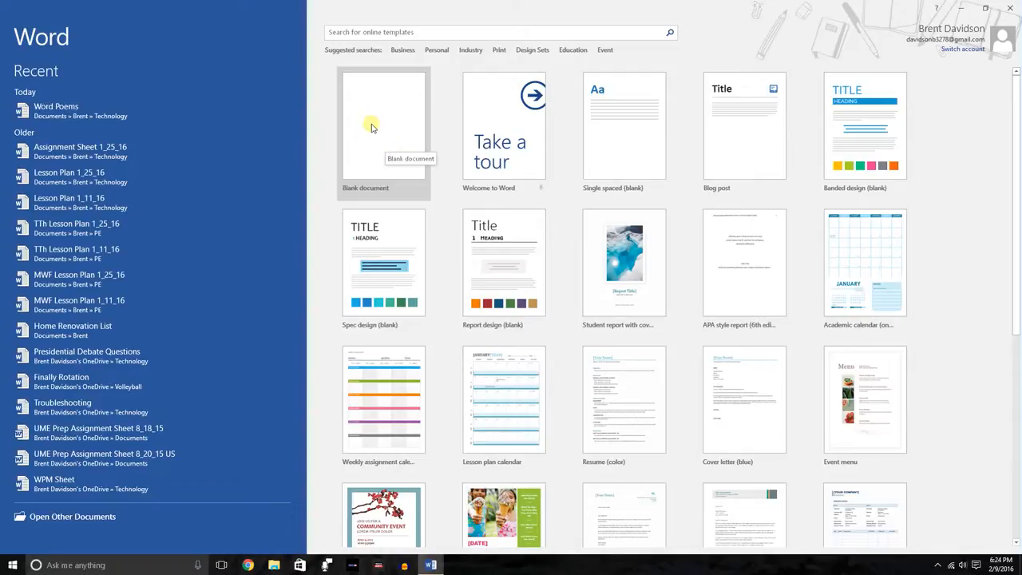
left_click(371, 128)
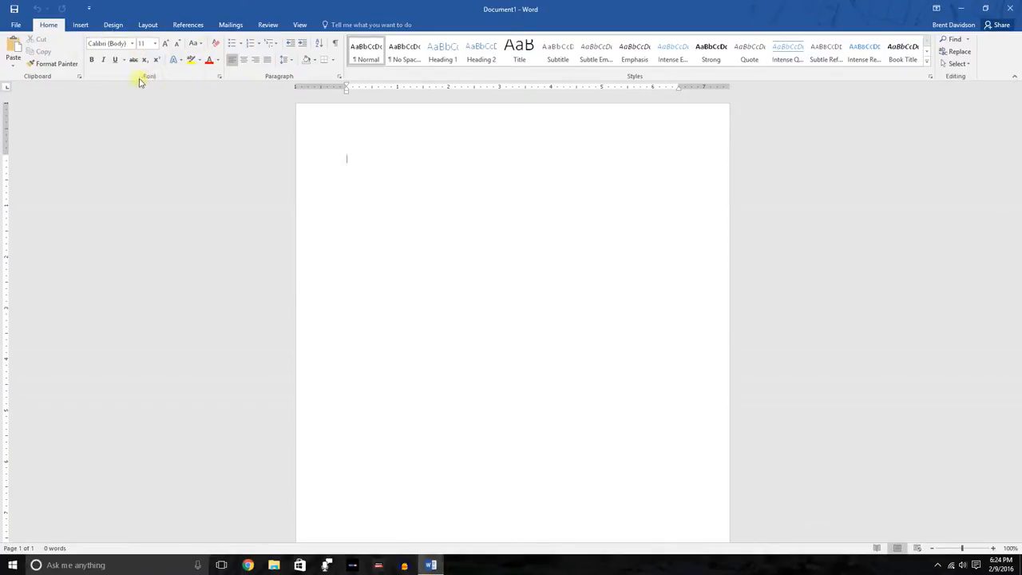
left_click(24, 28)
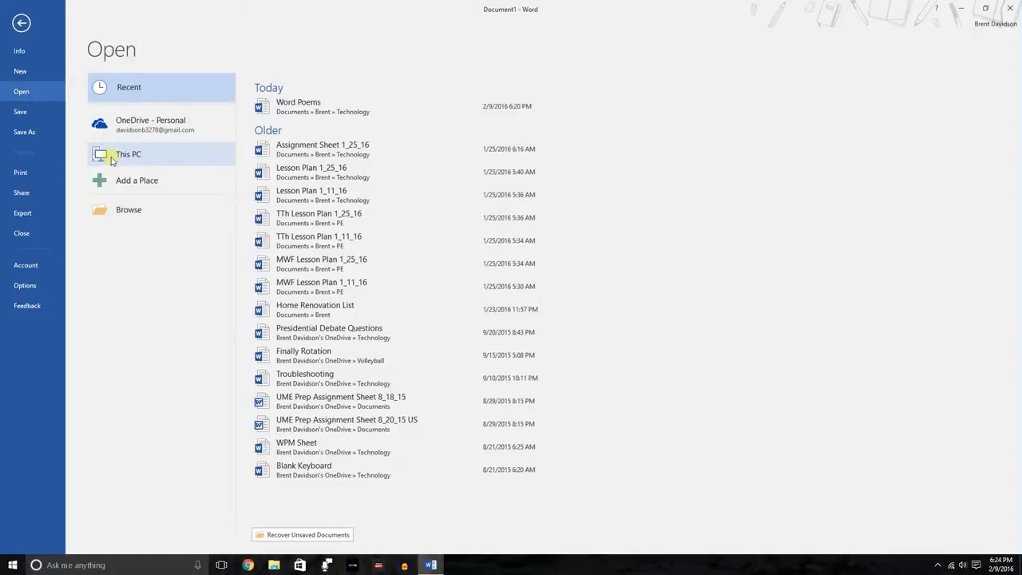
left_click(297, 102)
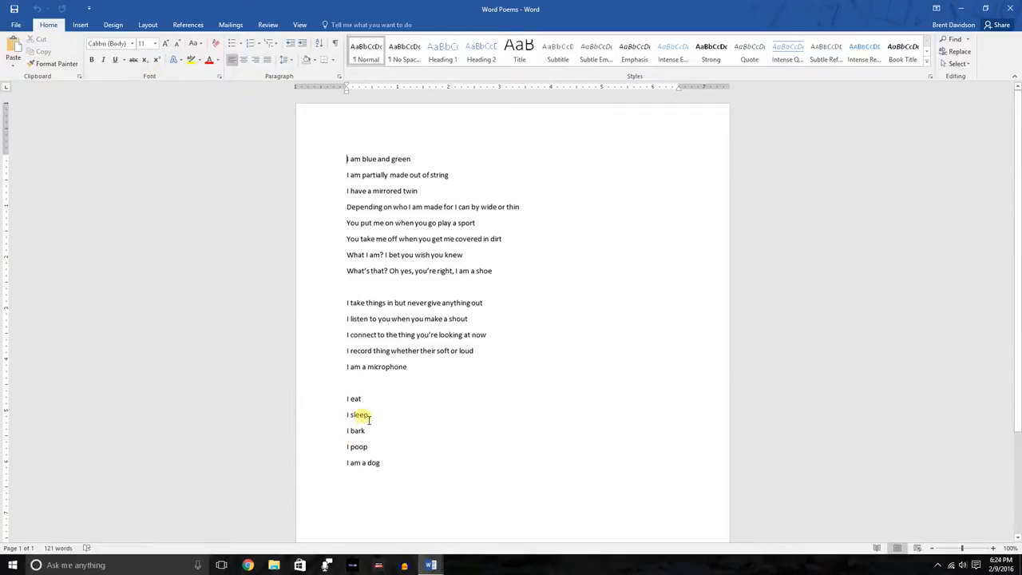
key("F4")
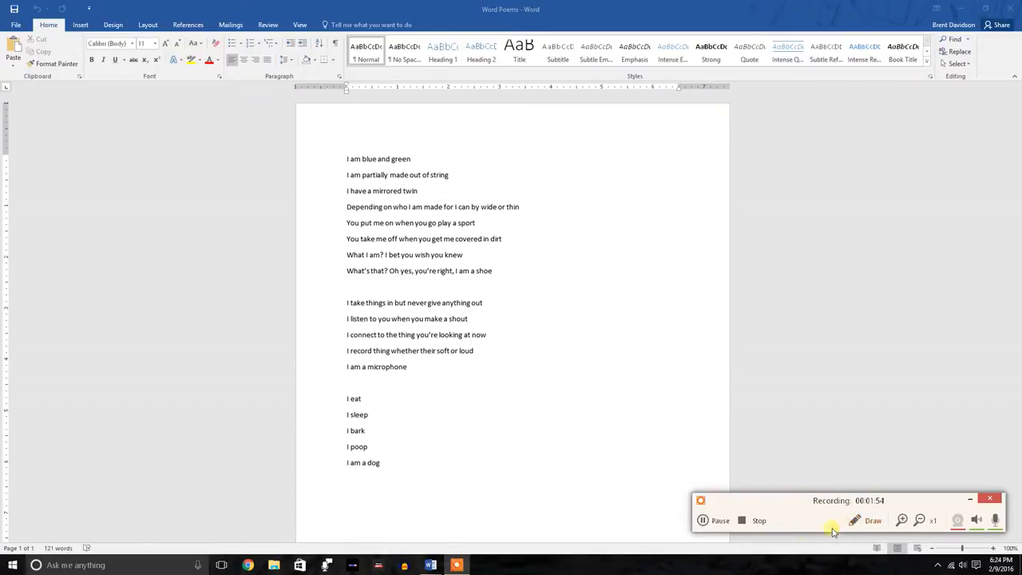
left_click(863, 521)
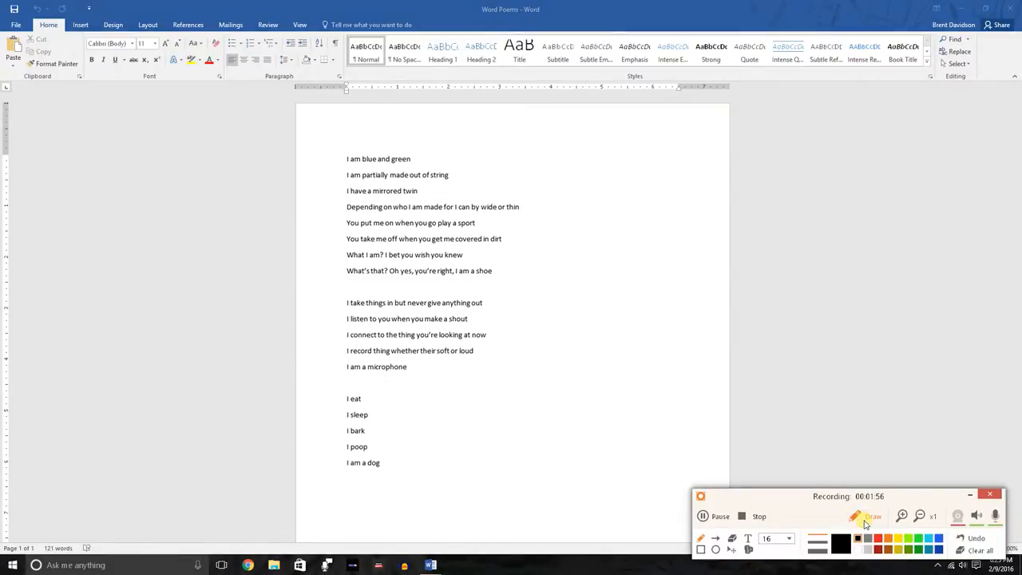
left_click(865, 517)
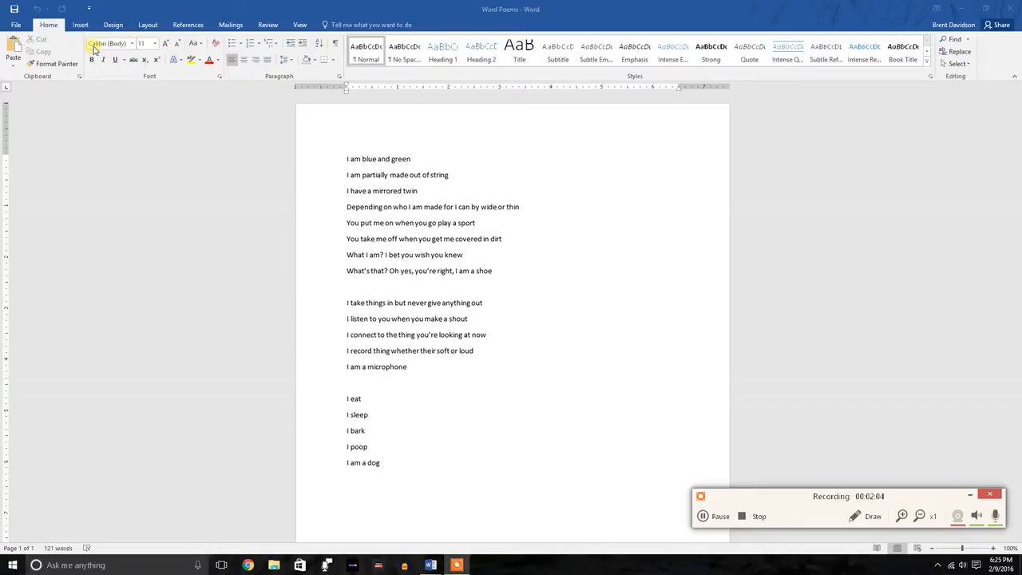
left_click(349, 161)
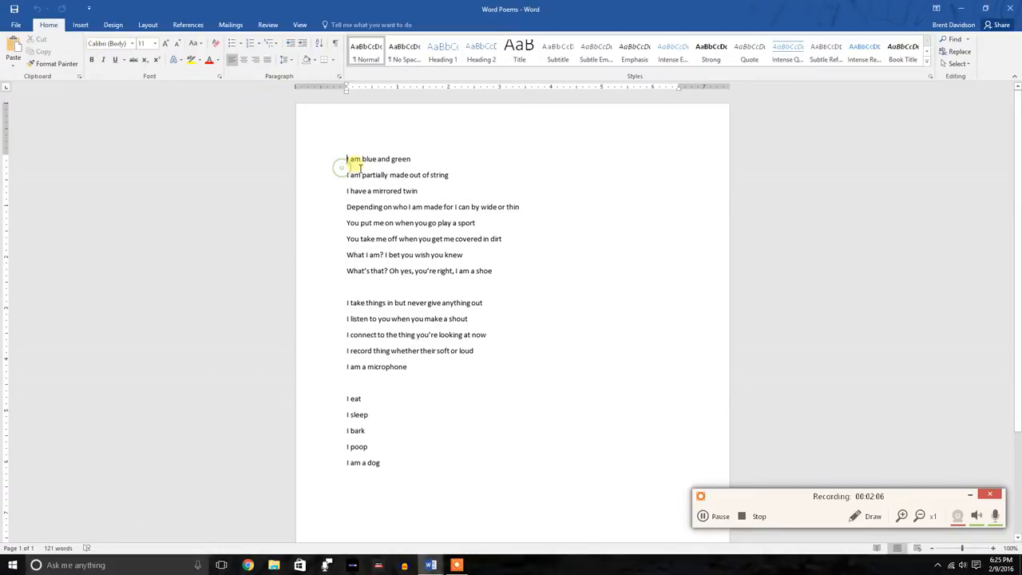
left_click_drag(348, 161, 350, 289)
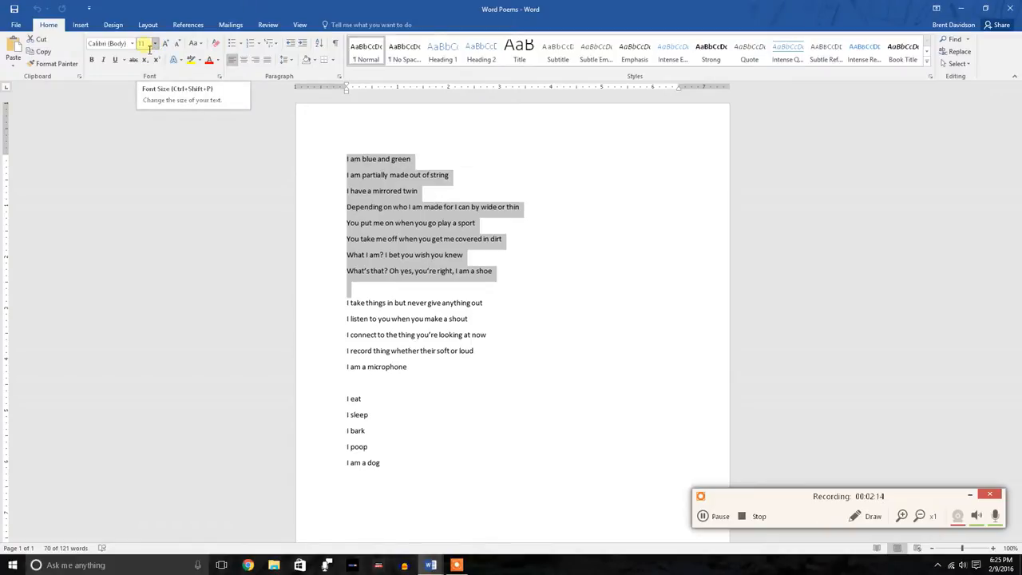
left_click(368, 184)
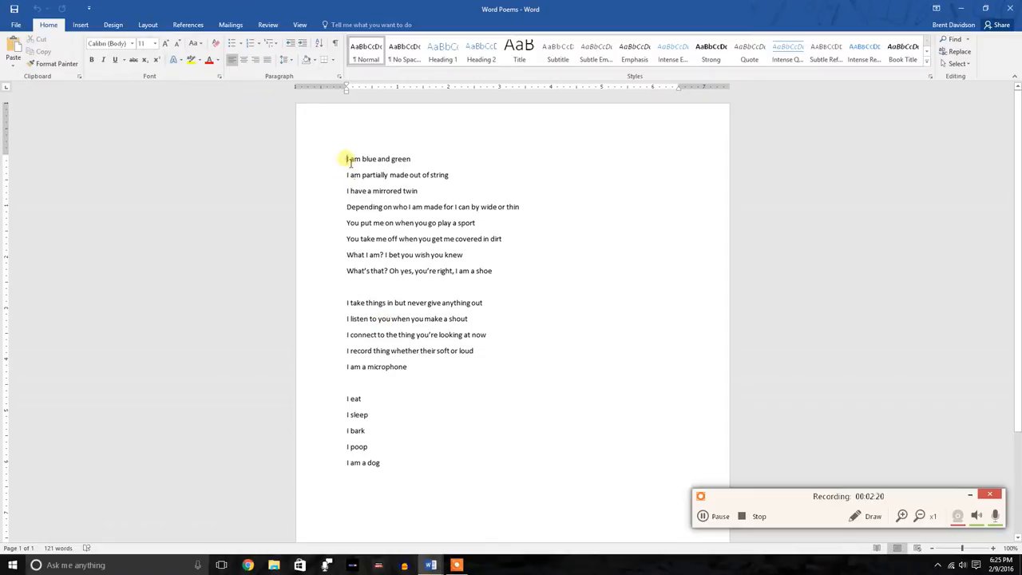
Add two blank lines above the first poem and set the font of the poem about the shoe to Arial Black
key("Return")
key("Return")
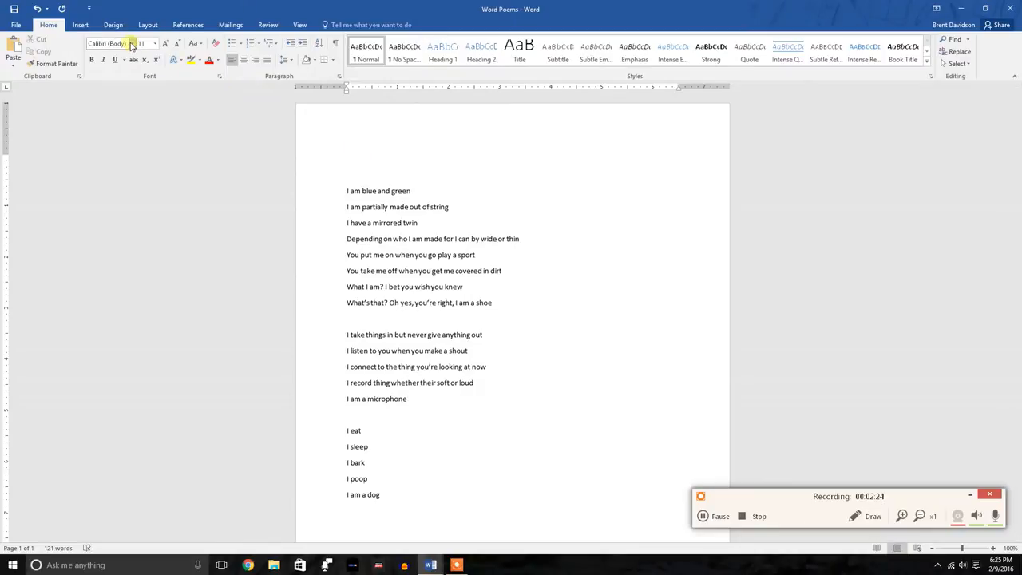
left_click_drag(504, 305, 349, 192)
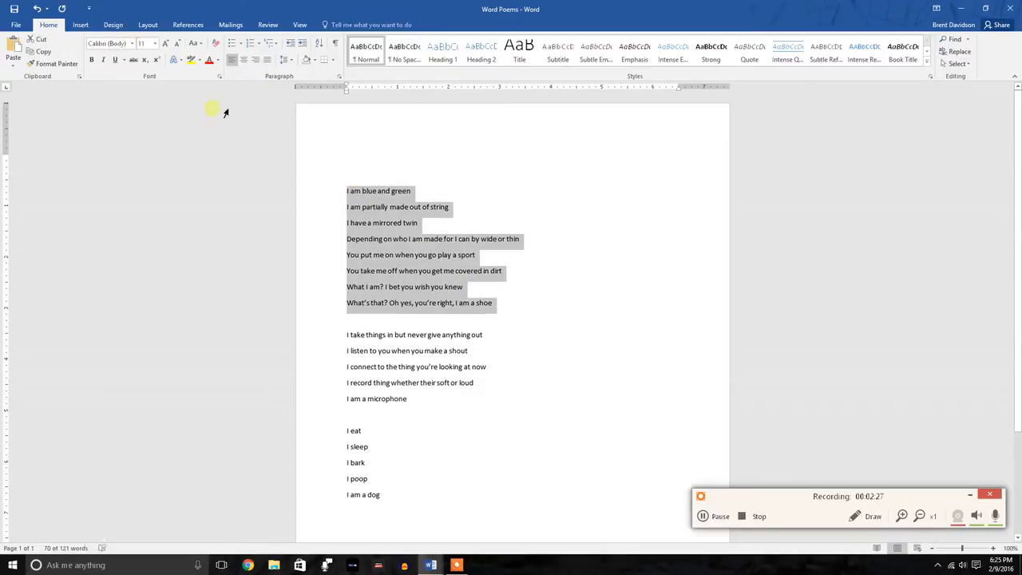
left_click(131, 44)
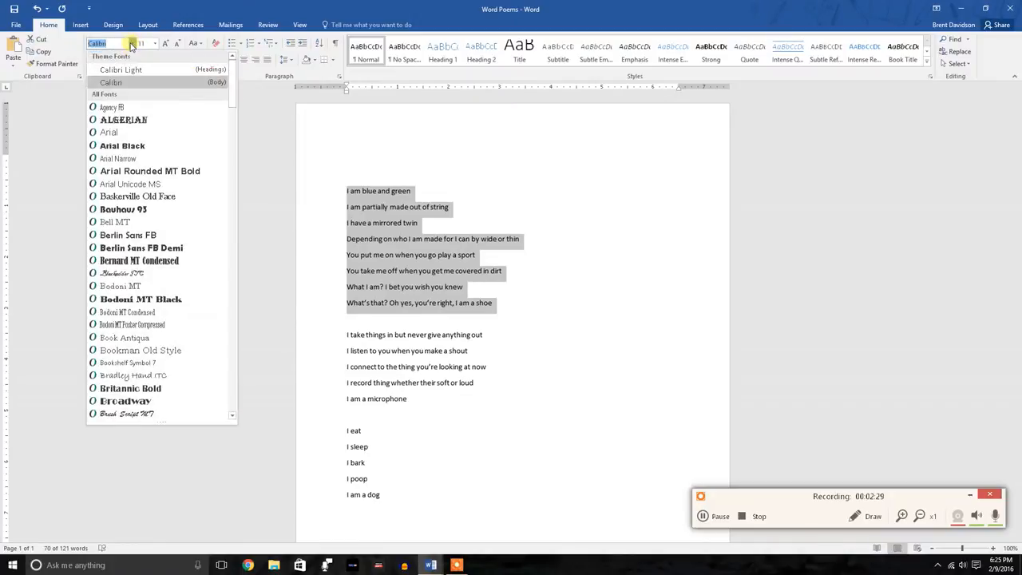
left_click(128, 148)
left_click(363, 226)
Choose the Bauhaus 93 font on the blank first line and write a short run of filler text there
left_click(348, 163)
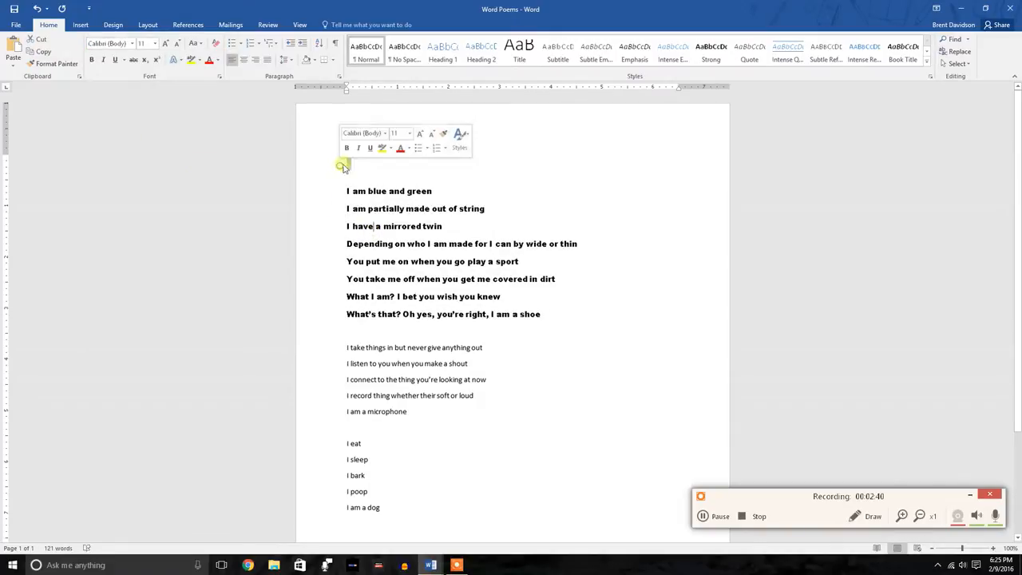
left_click(355, 176)
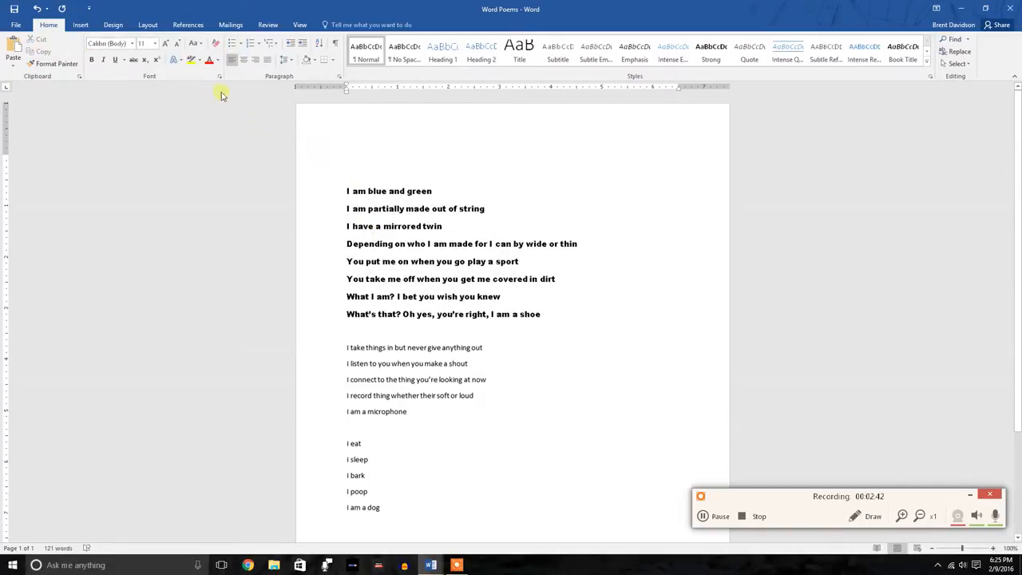
left_click(132, 44)
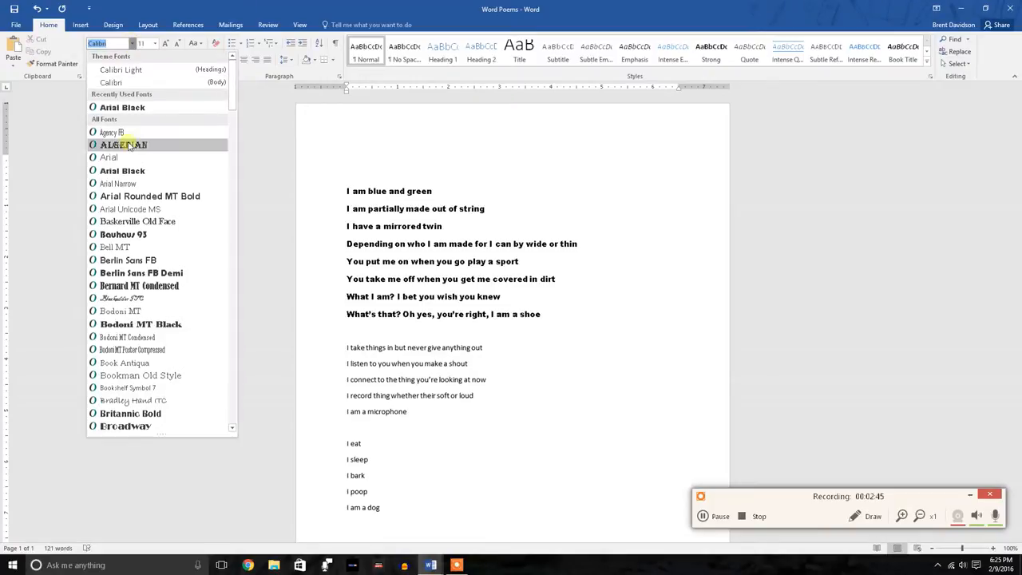
left_click(134, 234)
type("braejaerjaerejae")
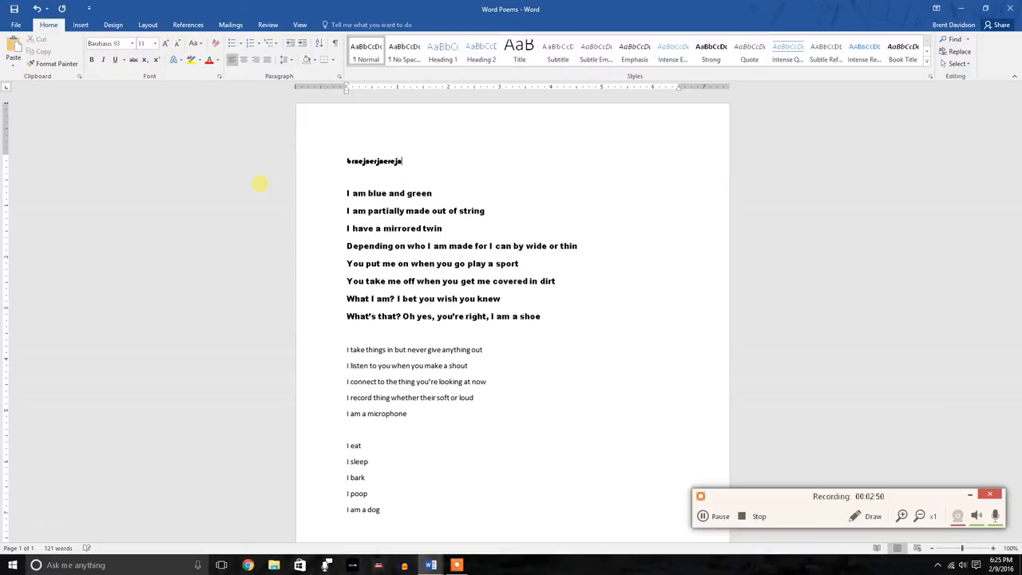
Change the filler text's font to Calibri, then delete it together with the blank lines above the first poem
left_click_drag(408, 162, 348, 162)
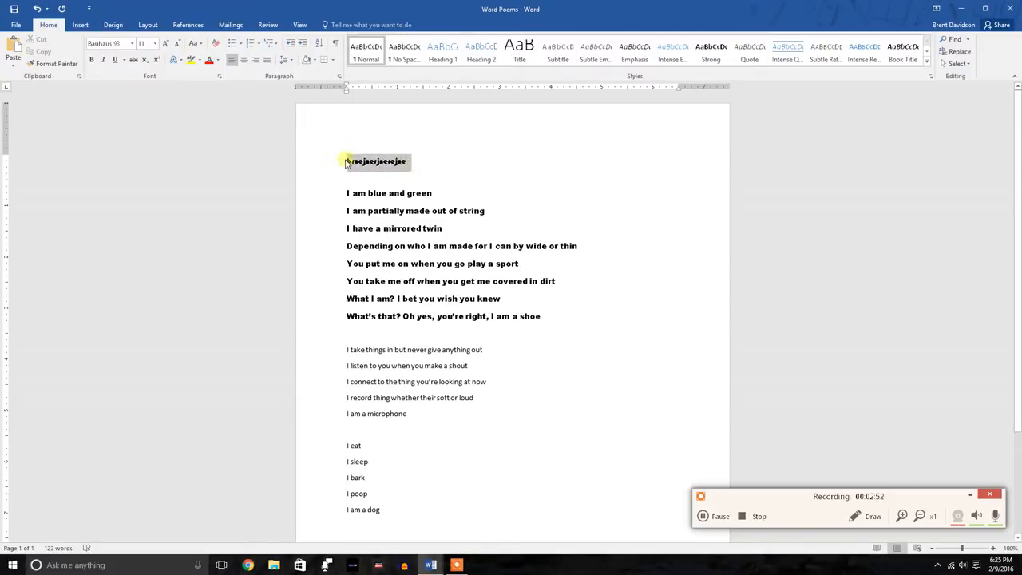
left_click(132, 44)
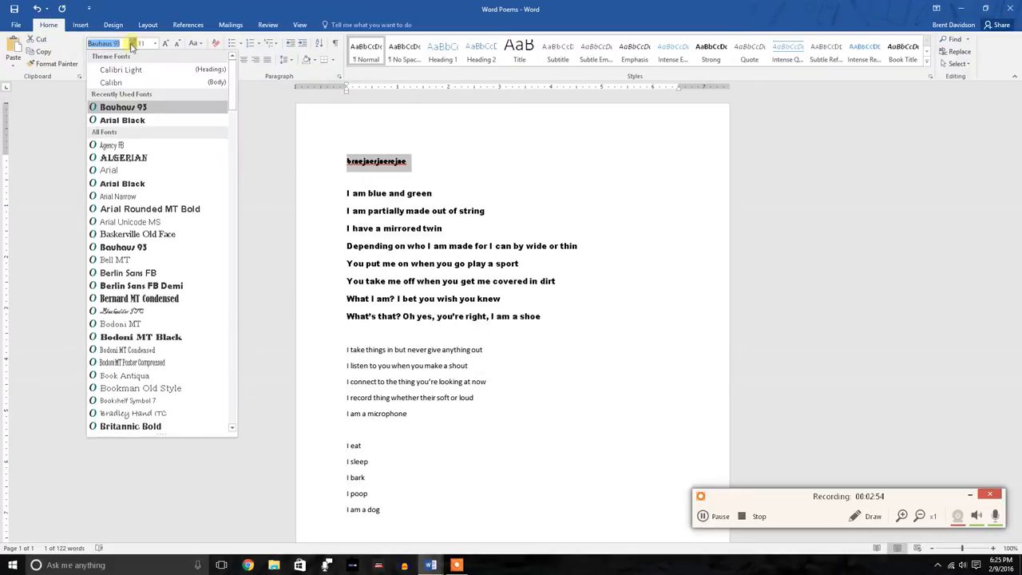
left_click(112, 83)
key("Delete")
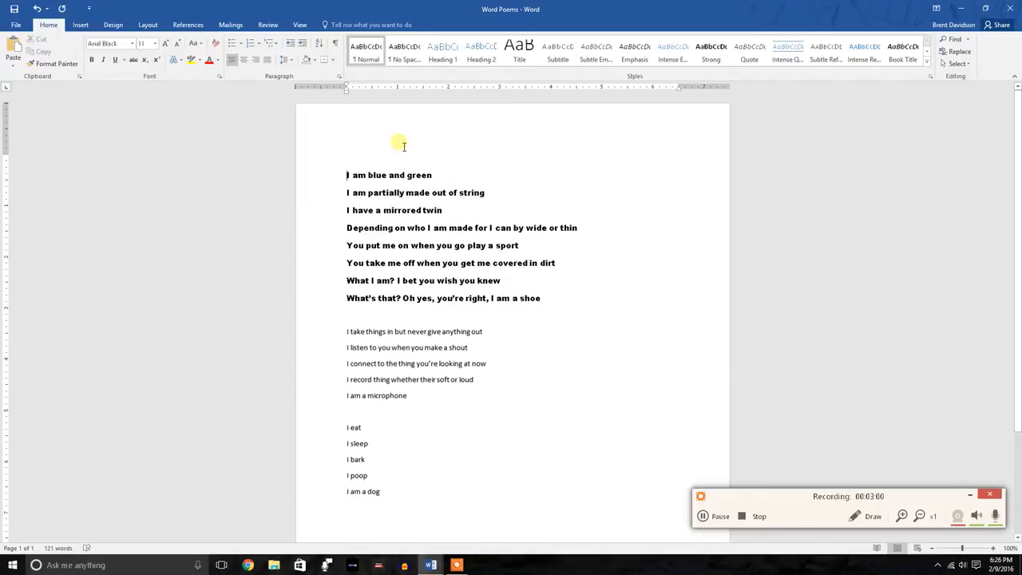
key("Delete")
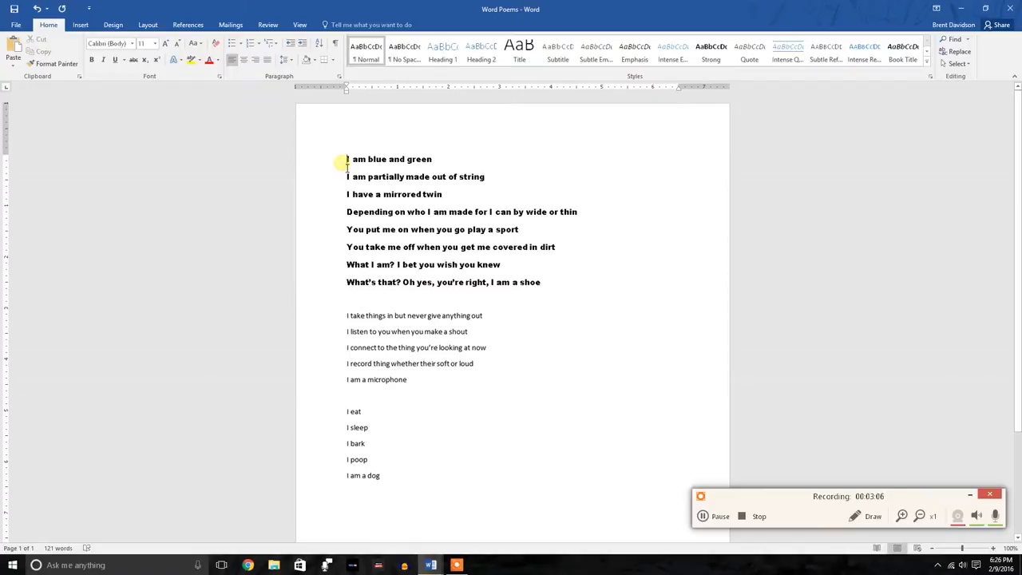
left_click(132, 44)
left_click(133, 43)
left_click(133, 43)
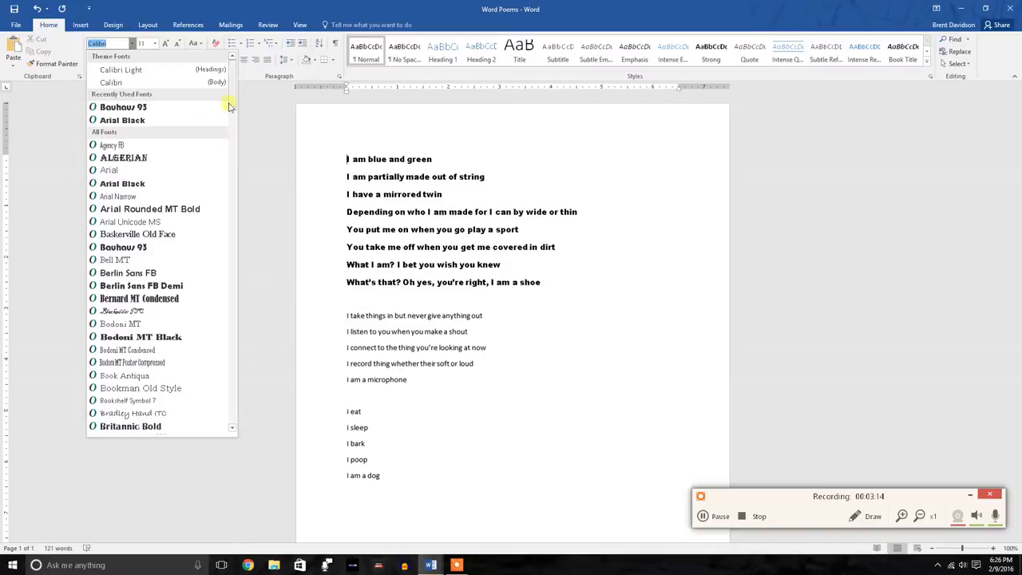
left_click(268, 134)
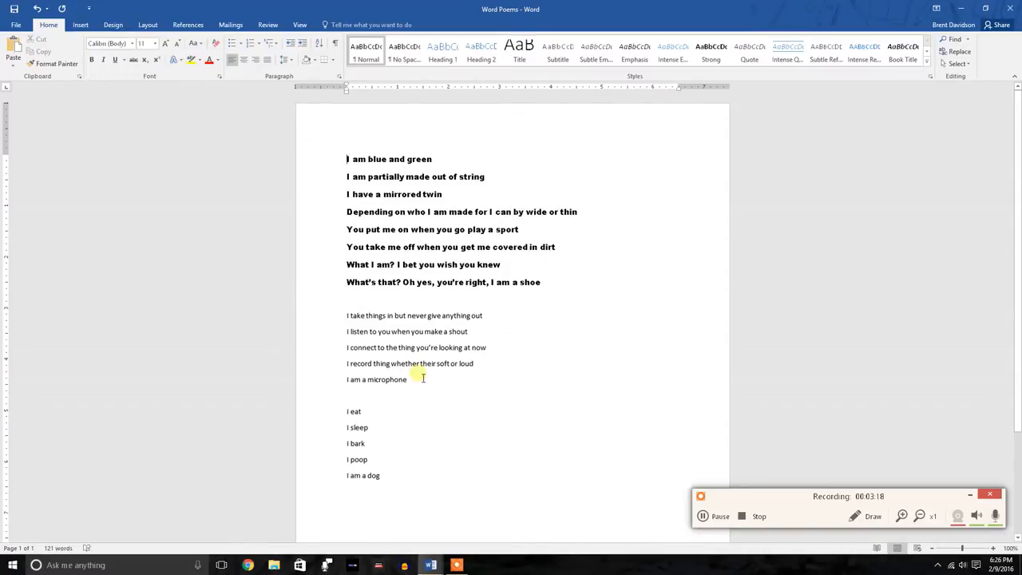
Set the font of all five lines of the microphone poem to Bauhaus 93
left_click_drag(418, 385, 352, 320)
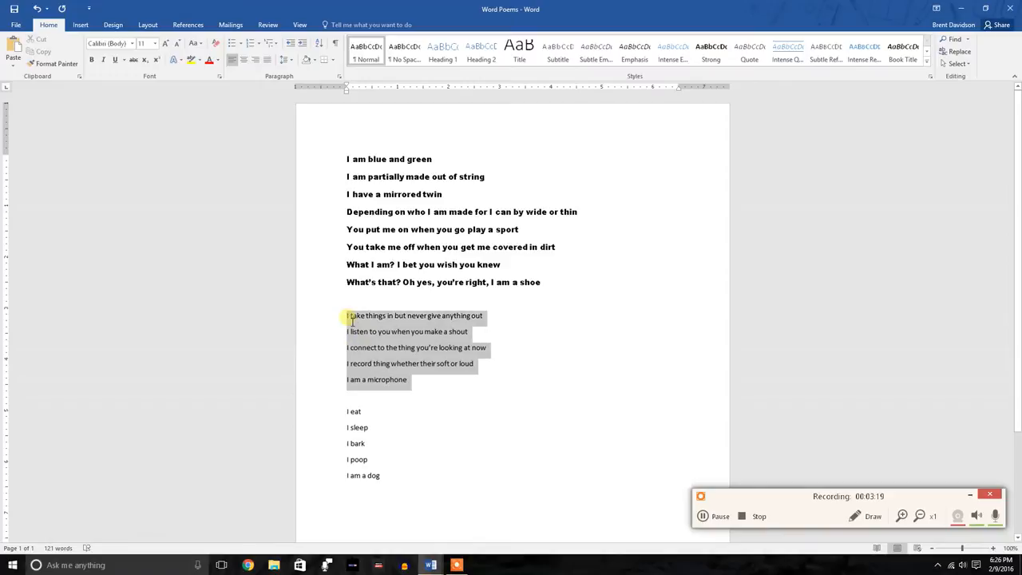
left_click(133, 43)
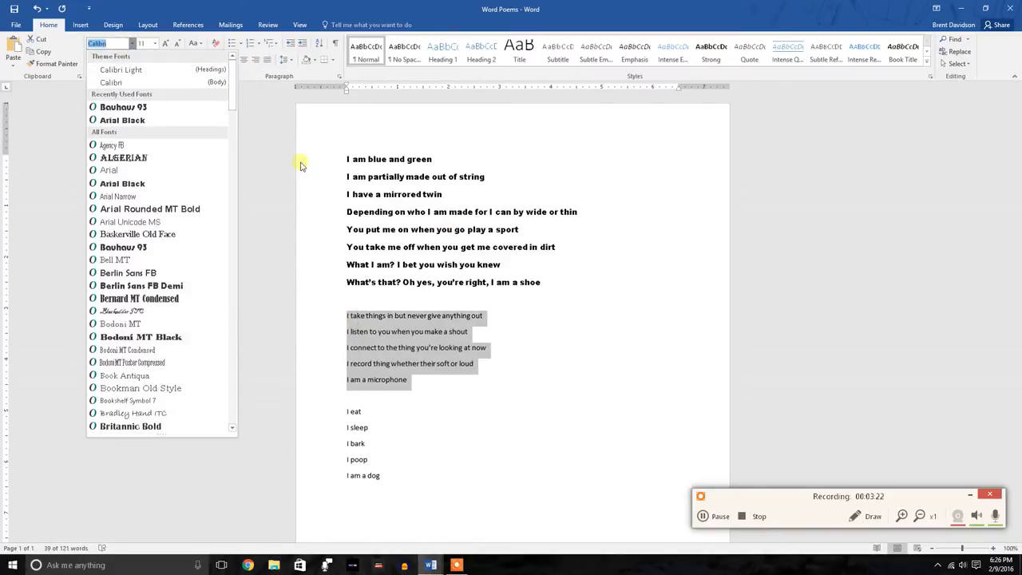
left_click(137, 248)
left_click(394, 369)
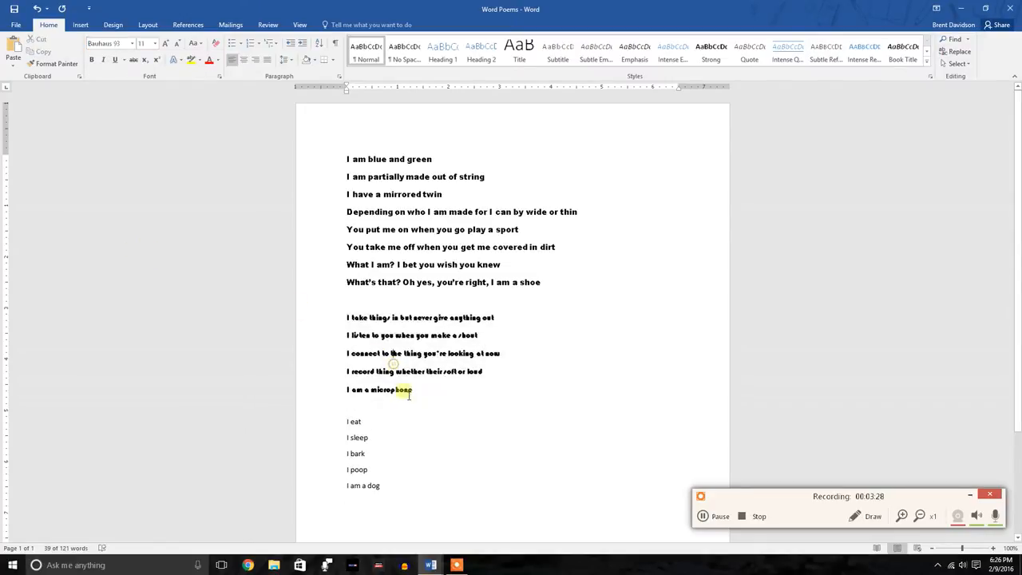
Set the font of all five lines of the dog poem to Blackadder ITC
left_click(396, 487)
left_click_drag(363, 450, 346, 420)
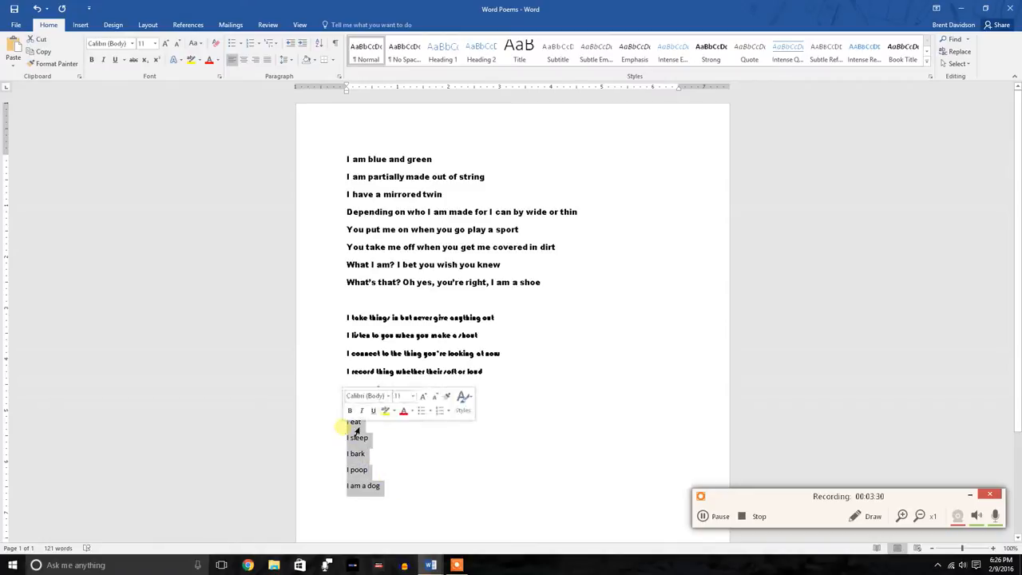
left_click(132, 44)
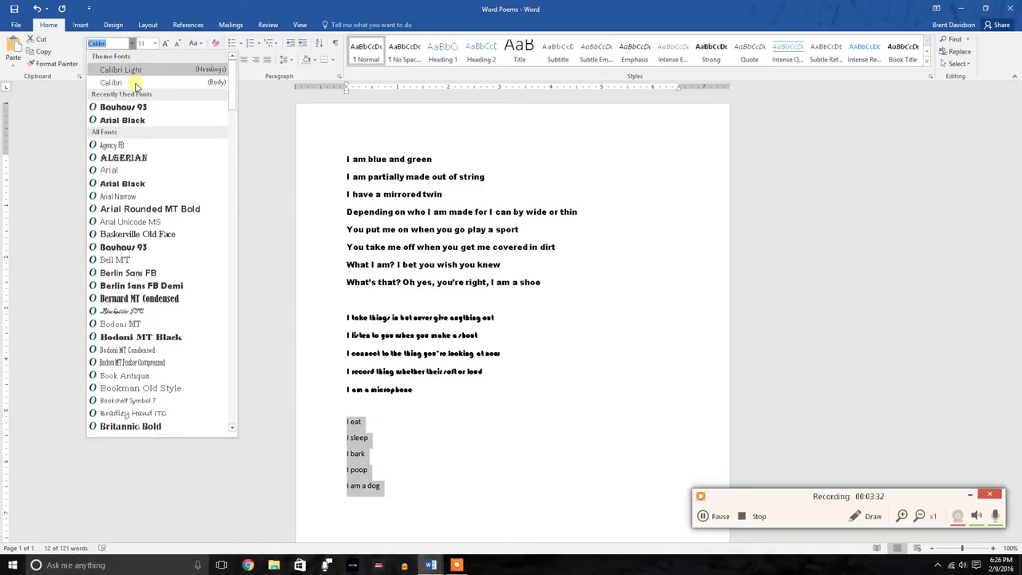
left_click(136, 313)
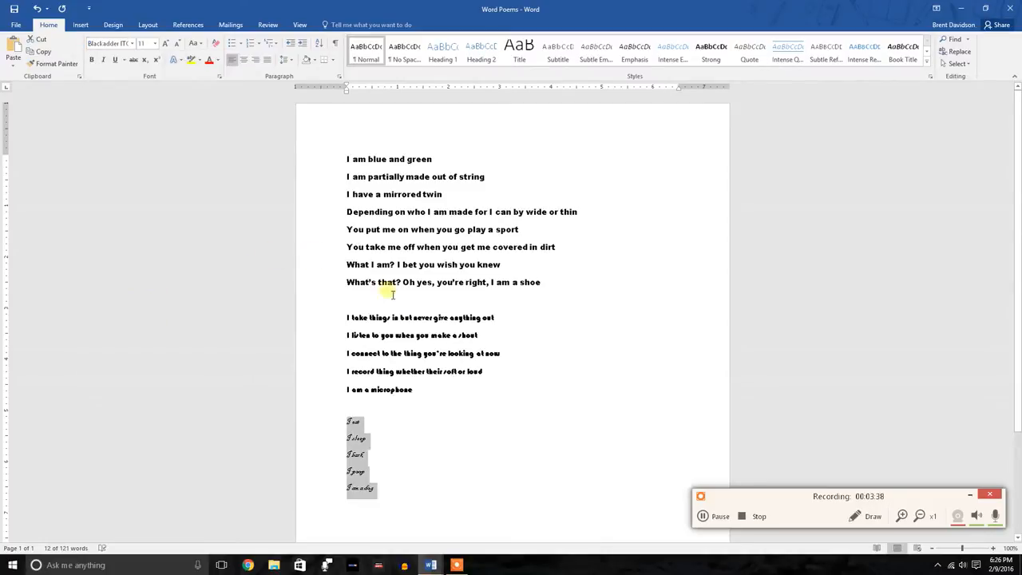
left_click(385, 328)
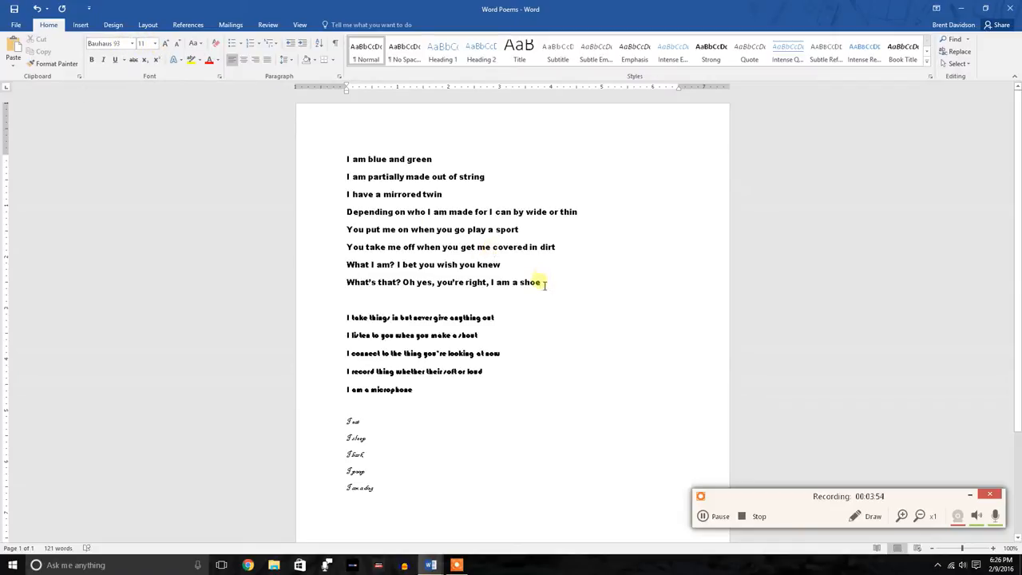
Set the font size of all eight lines of the shoe poem to 9
left_click_drag(546, 286, 346, 157)
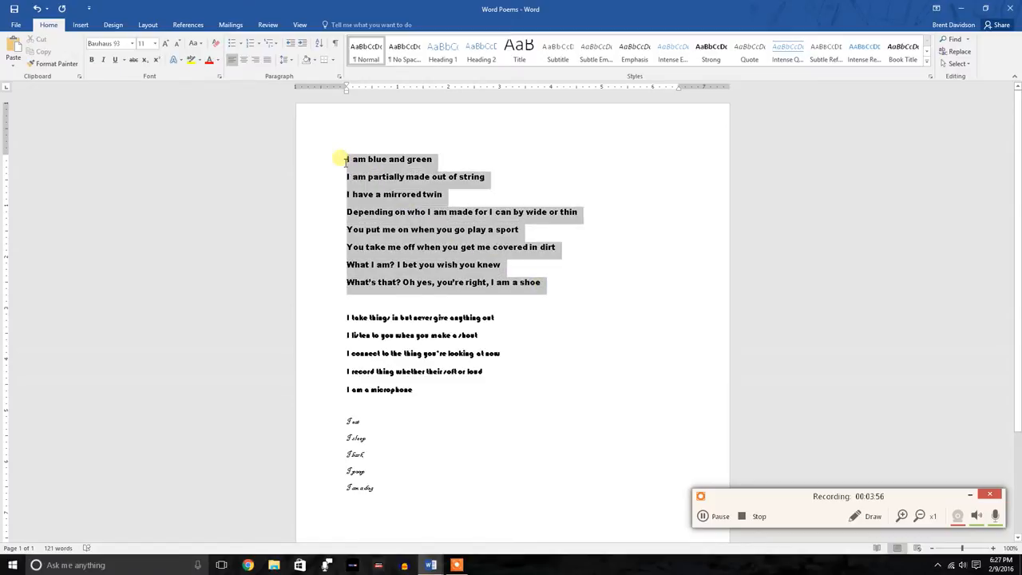
left_click(154, 46)
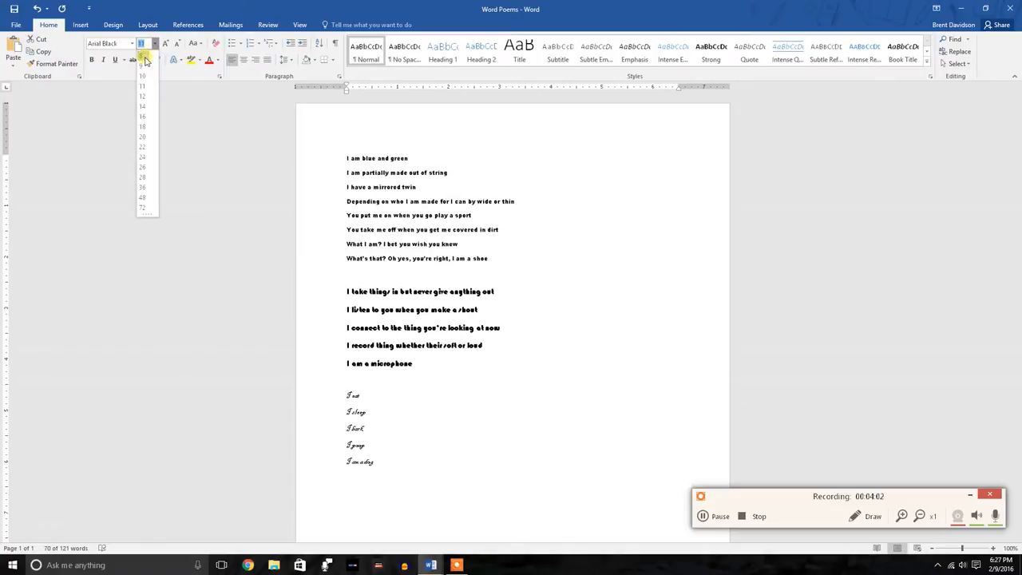
left_click(142, 70)
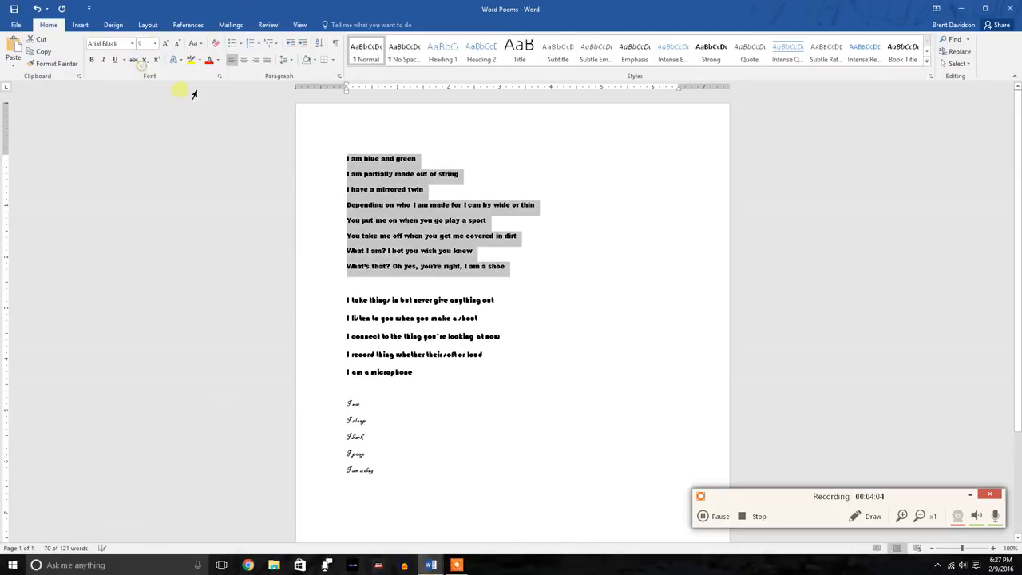
Set the font size of all five lines of the microphone poem to 14
left_click(373, 308)
left_click_drag(431, 378, 348, 302)
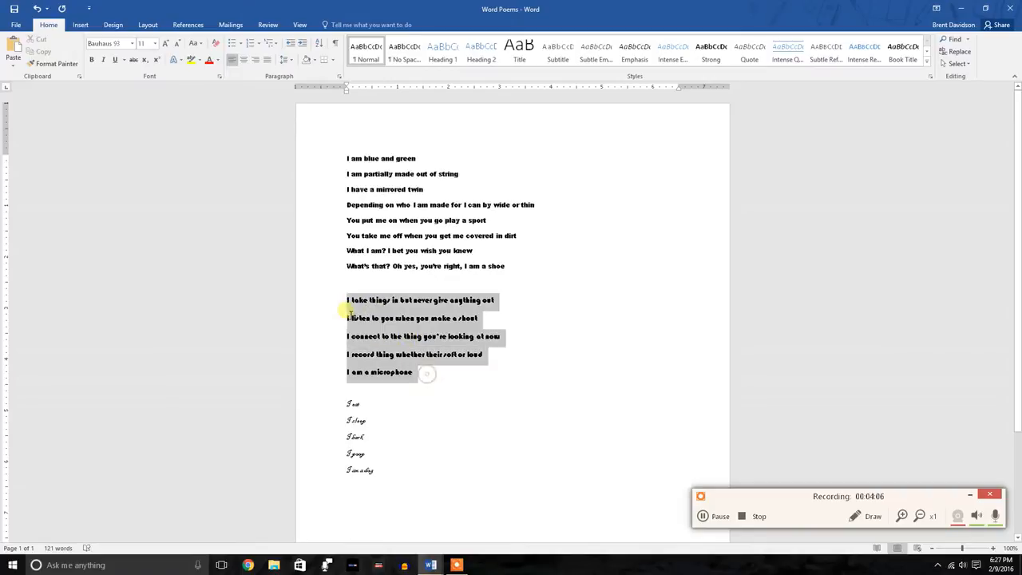
left_click(146, 50)
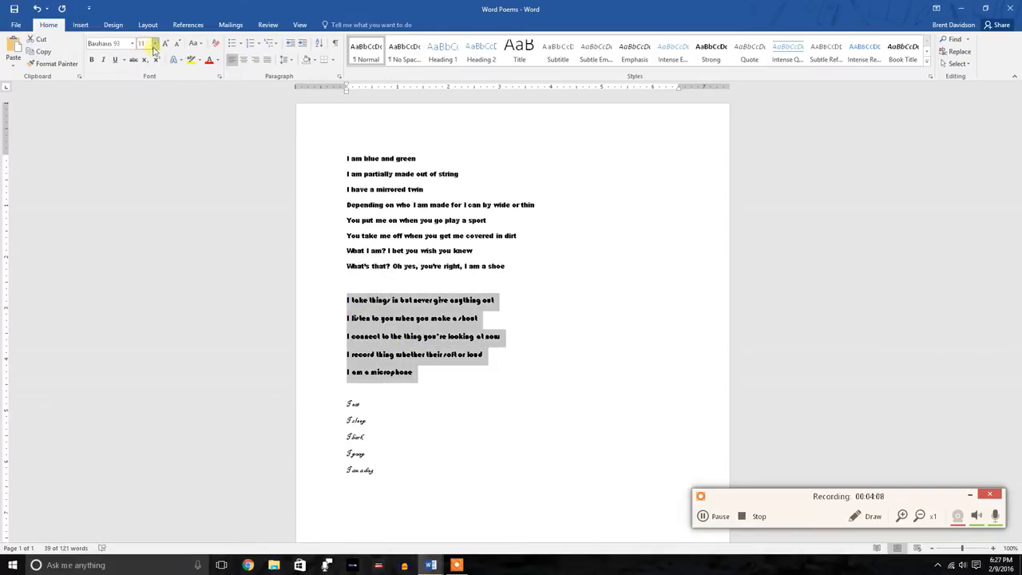
left_click(157, 46)
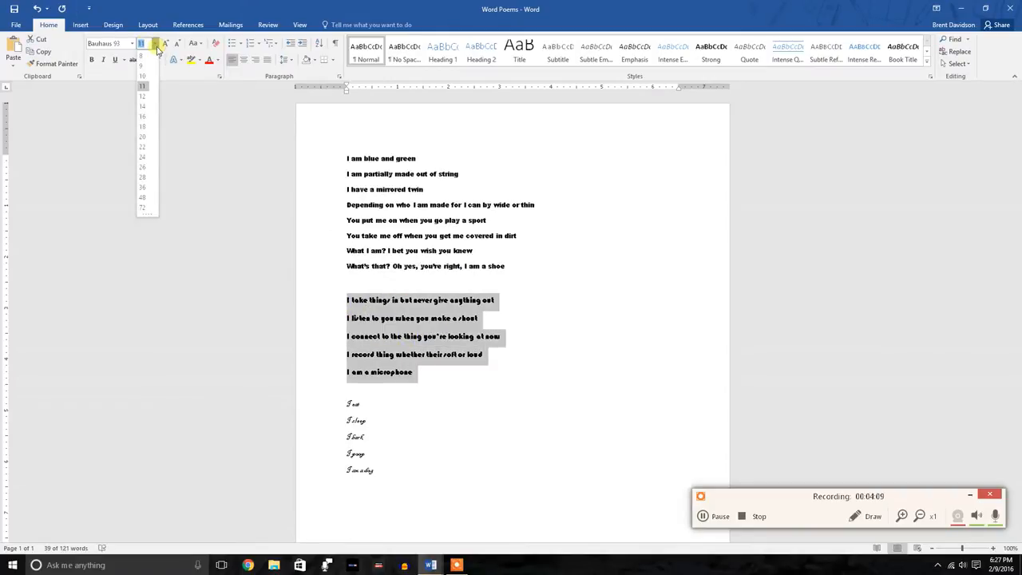
left_click(146, 107)
Set the font size of all five lines of the dog poem to 20
left_click(396, 411)
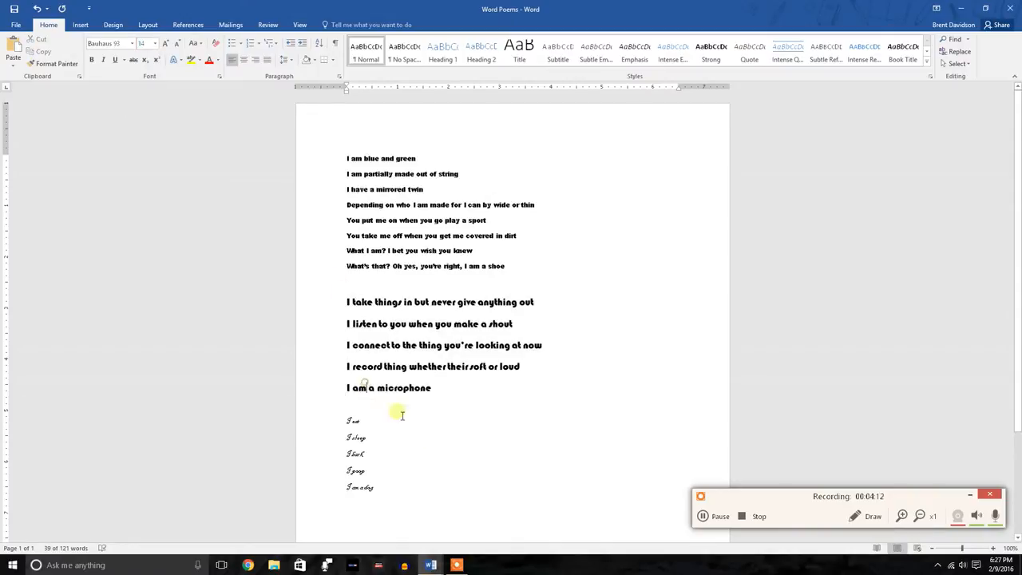
left_click_drag(396, 489, 346, 421)
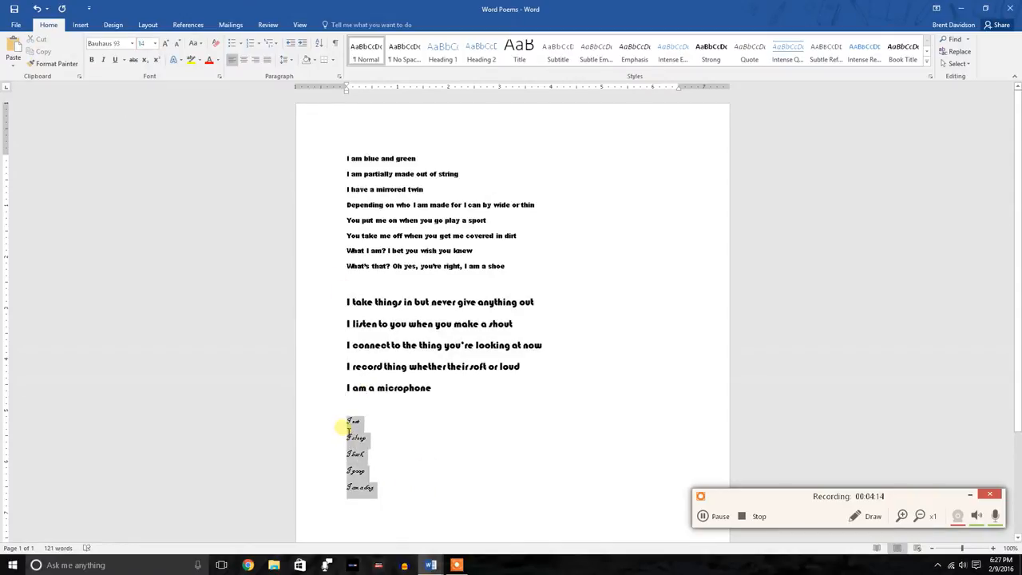
left_click(155, 46)
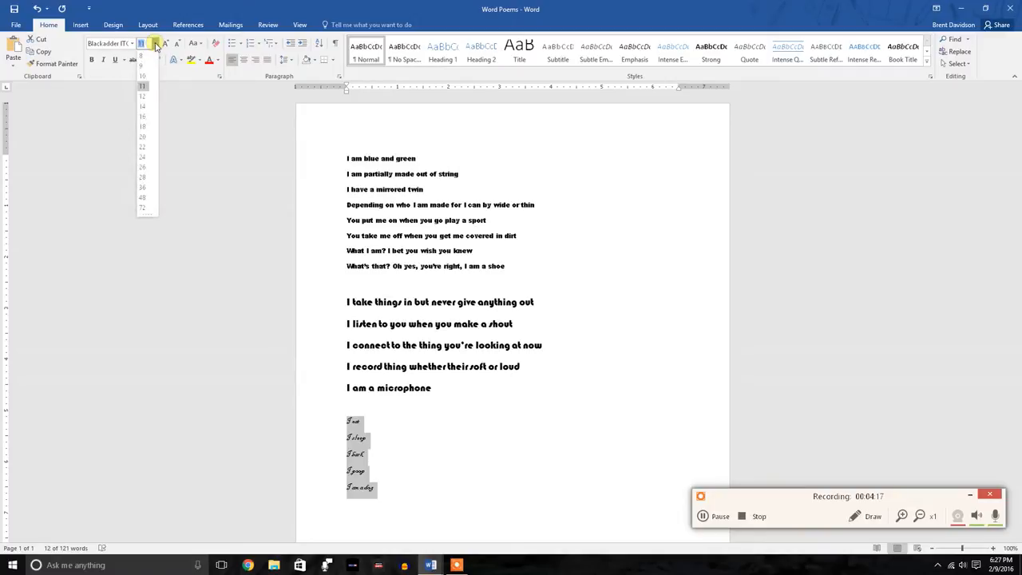
left_click(144, 141)
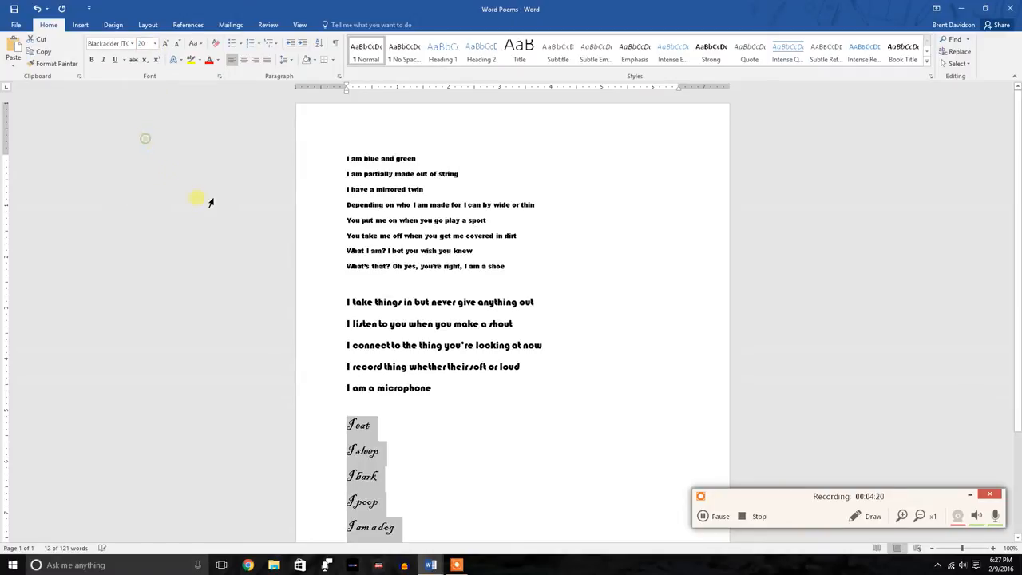
scroll(212, 202, "down", 3)
left_click(466, 309)
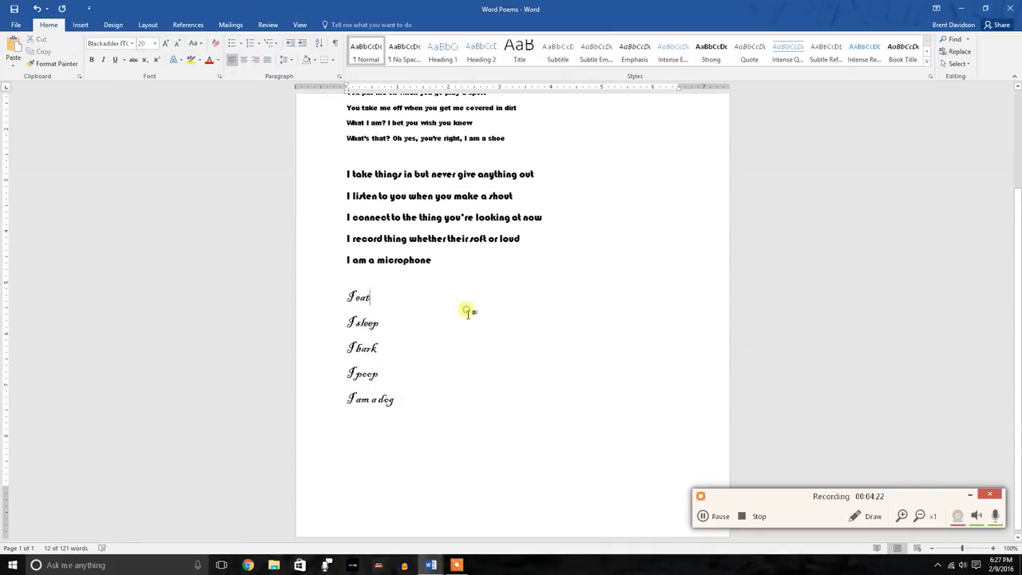
scroll(465, 308, "up", 3)
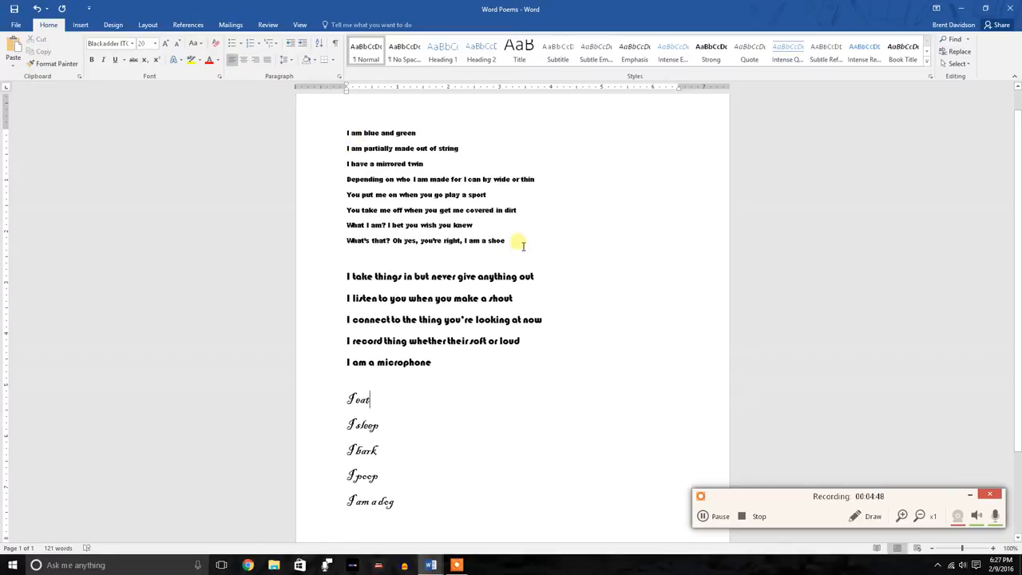
Change the font of all eight lines of the shoe poem to Calibri (Body)
left_click_drag(523, 245, 365, 243)
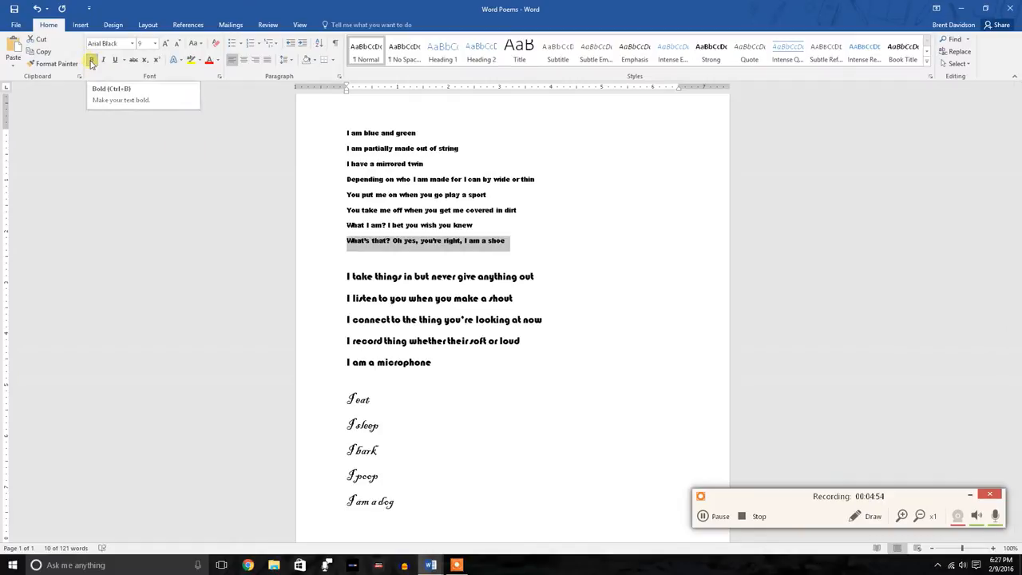
left_click(325, 181)
left_click(447, 230)
left_click_drag(523, 246, 335, 134)
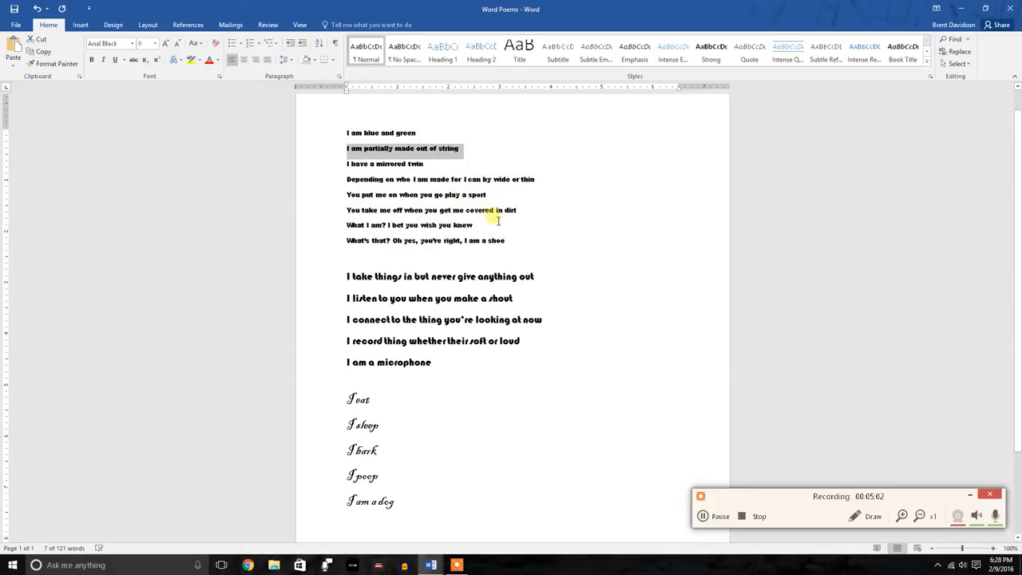
left_click_drag(517, 240, 332, 134)
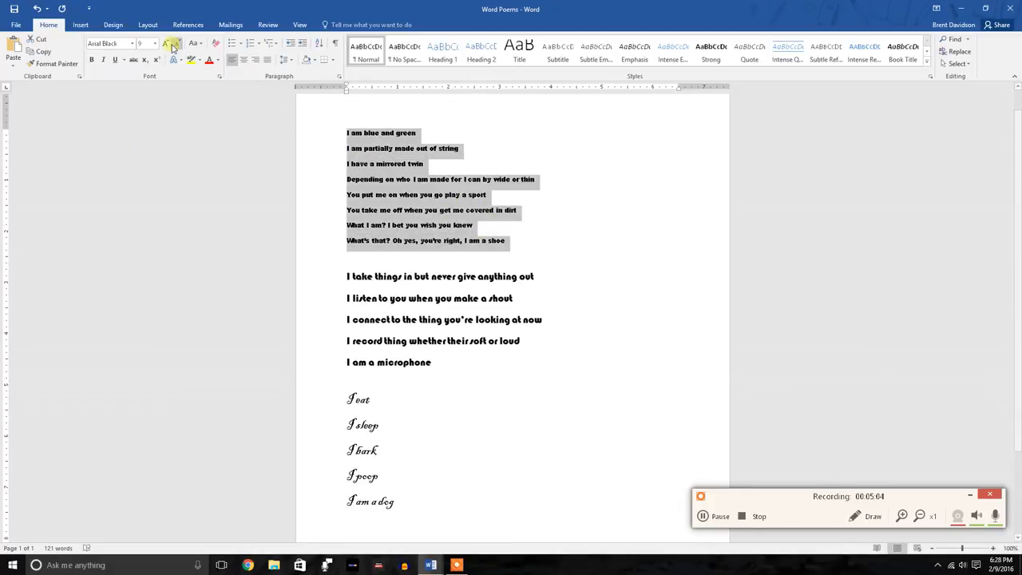
left_click(130, 43)
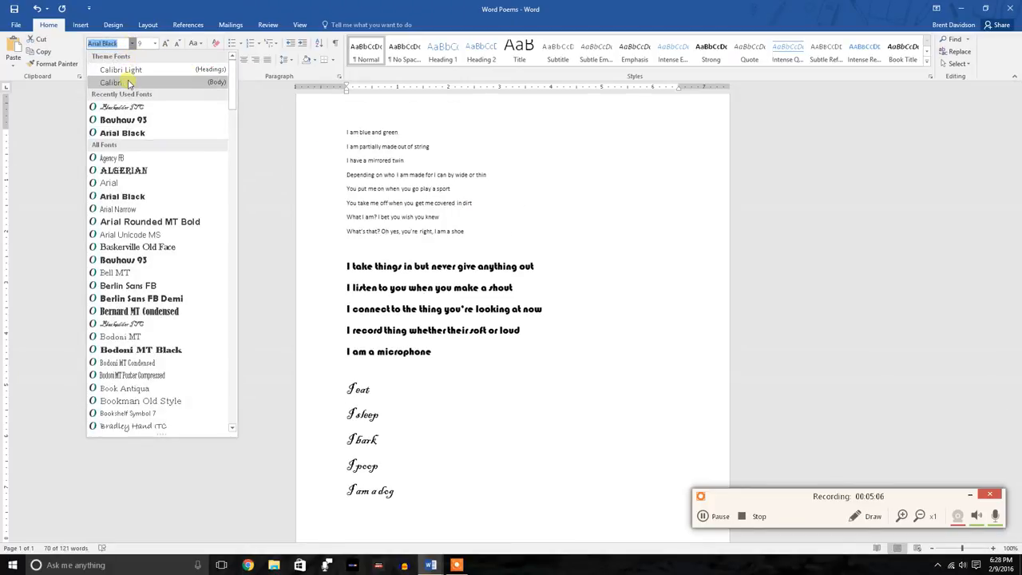
left_click(127, 82)
Try bold formatting on all eight lines of the shoe poem, toggling it on and off
left_click_drag(518, 236, 343, 132)
left_click(91, 60)
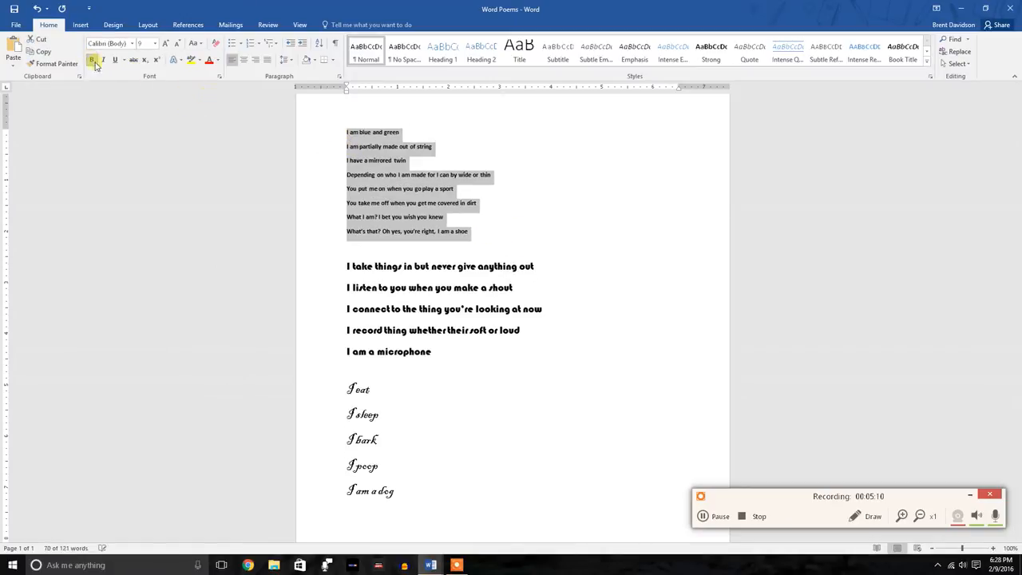
left_click(414, 134)
left_click_drag(479, 231, 290, 115)
left_click(90, 61)
left_click(90, 60)
left_click(90, 60)
left_click(90, 61)
left_click(90, 61)
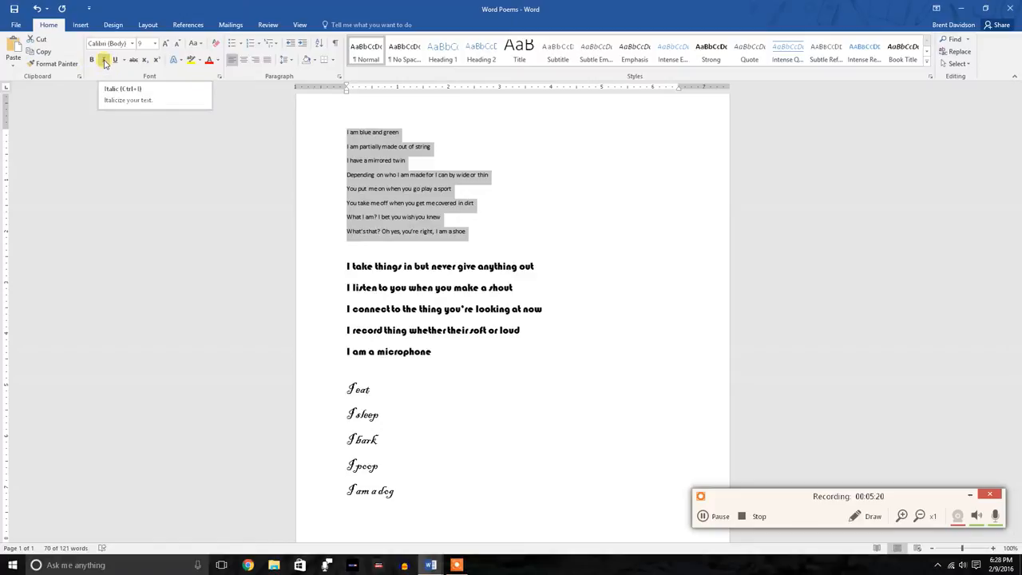
Try italic formatting on the whole shoe poem, toggling it on and off
left_click(104, 62)
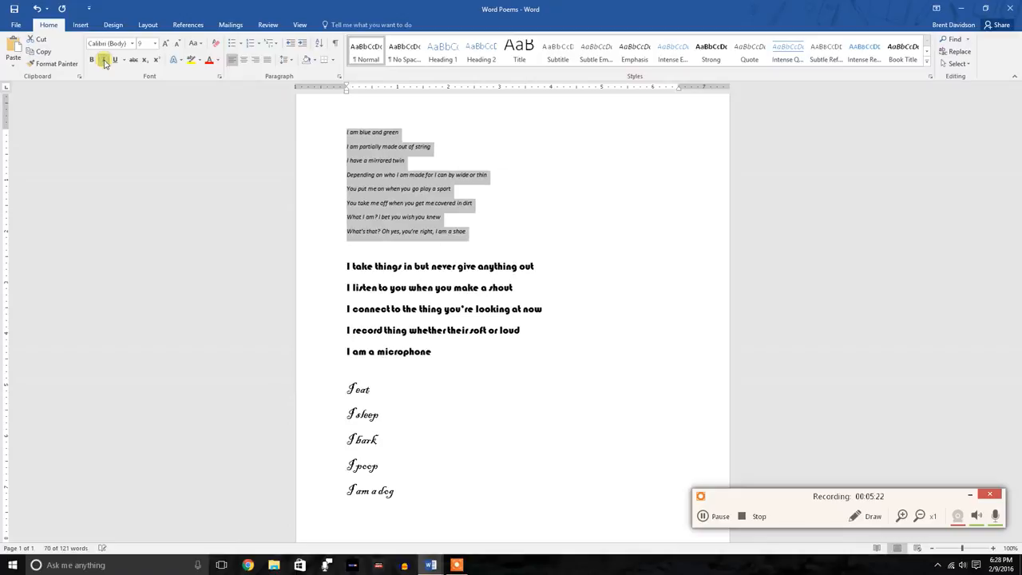
left_click(343, 134)
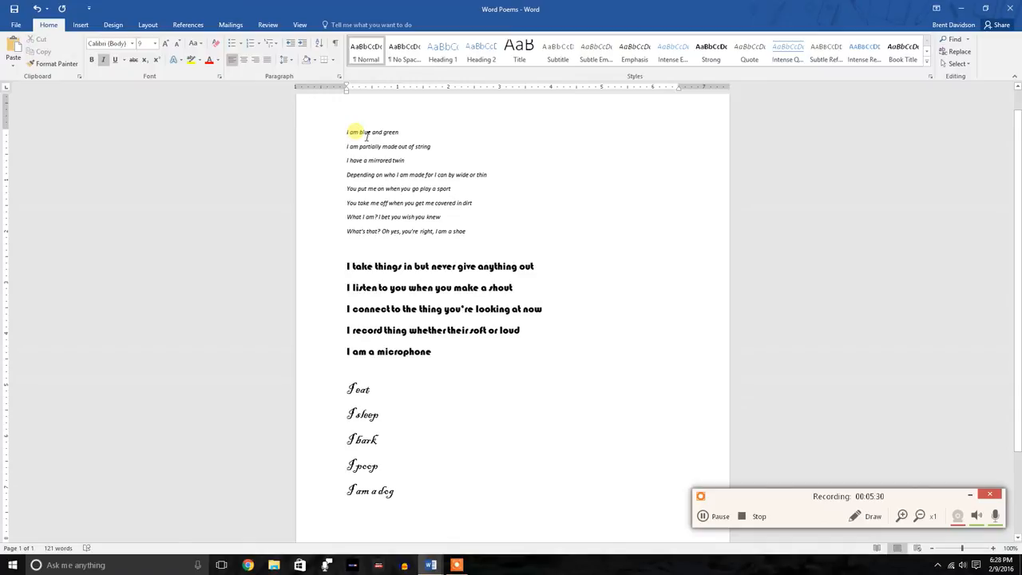
left_click_drag(477, 237, 347, 132)
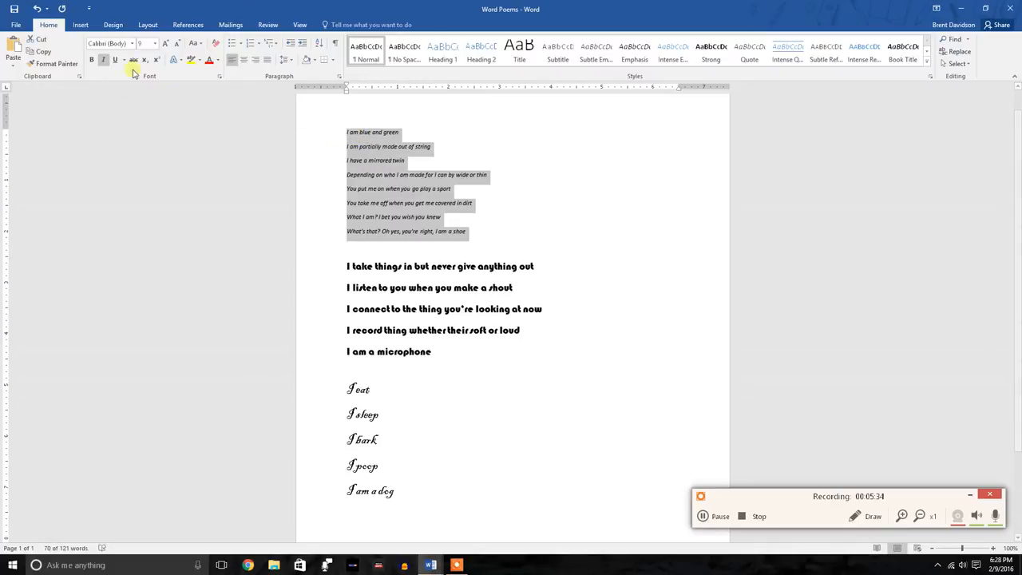
left_click(106, 62)
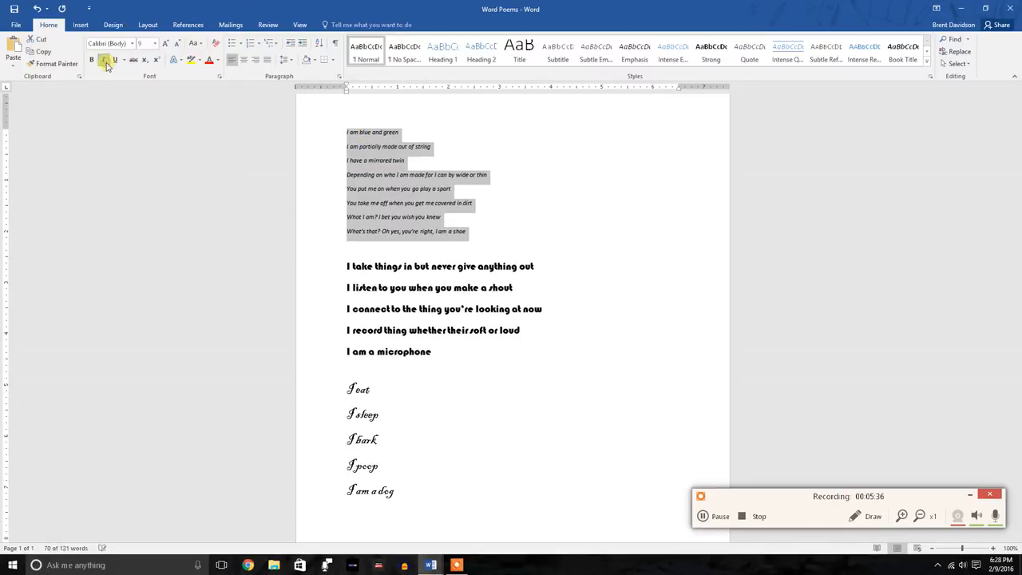
left_click(106, 64)
left_click(106, 64)
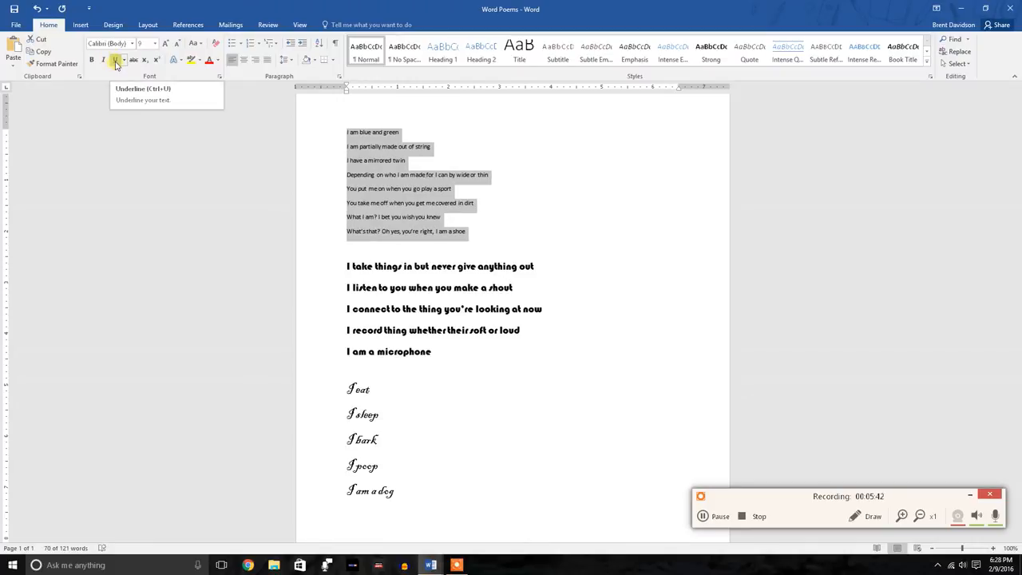
Try underlining the whole shoe poem, toggling the underline on and off
left_click(117, 61)
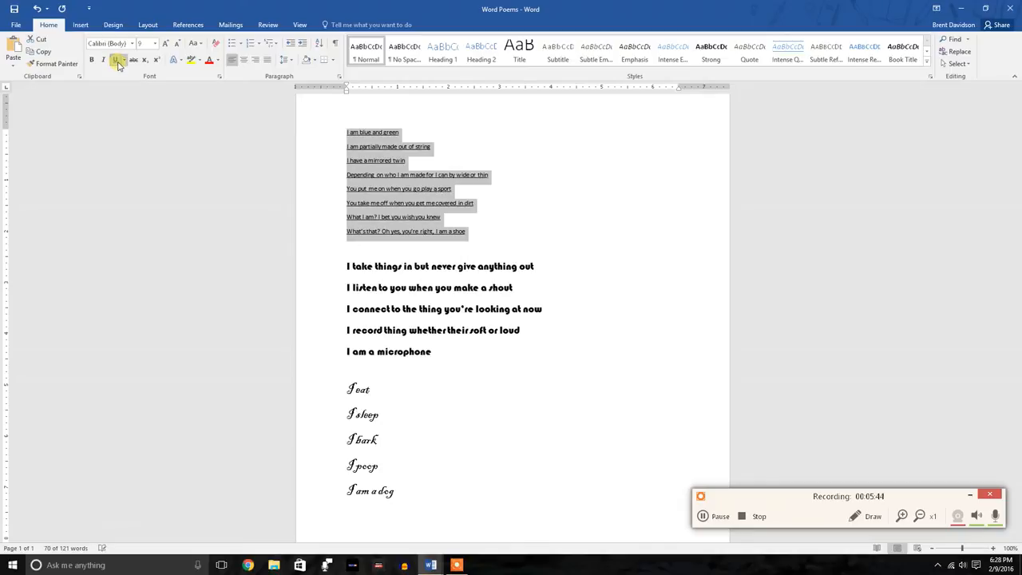
left_click(116, 62)
left_click(117, 62)
left_click(116, 61)
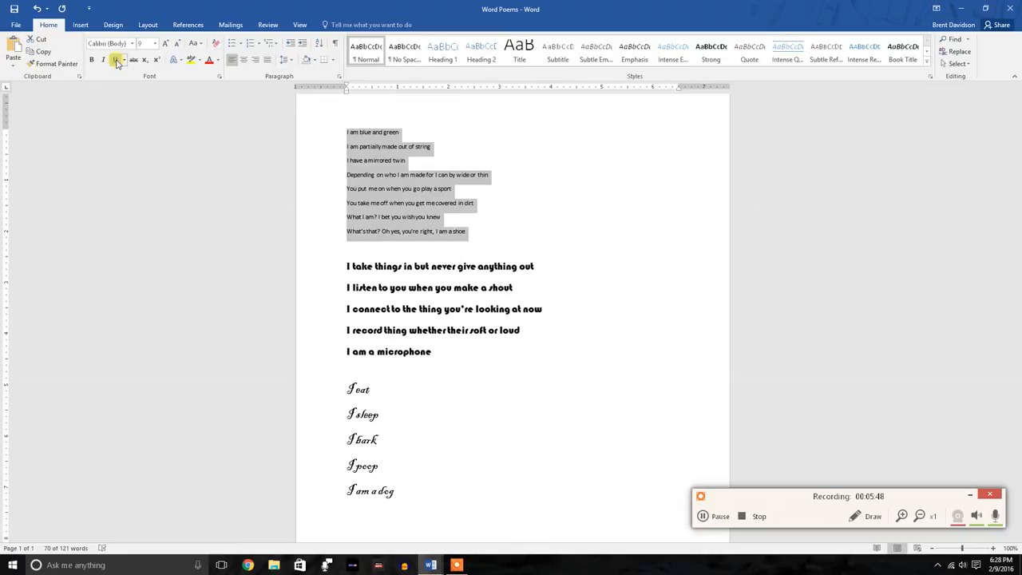
Make all eight lines of the shoe poem bold
left_click(407, 268)
left_click_drag(482, 234, 346, 133)
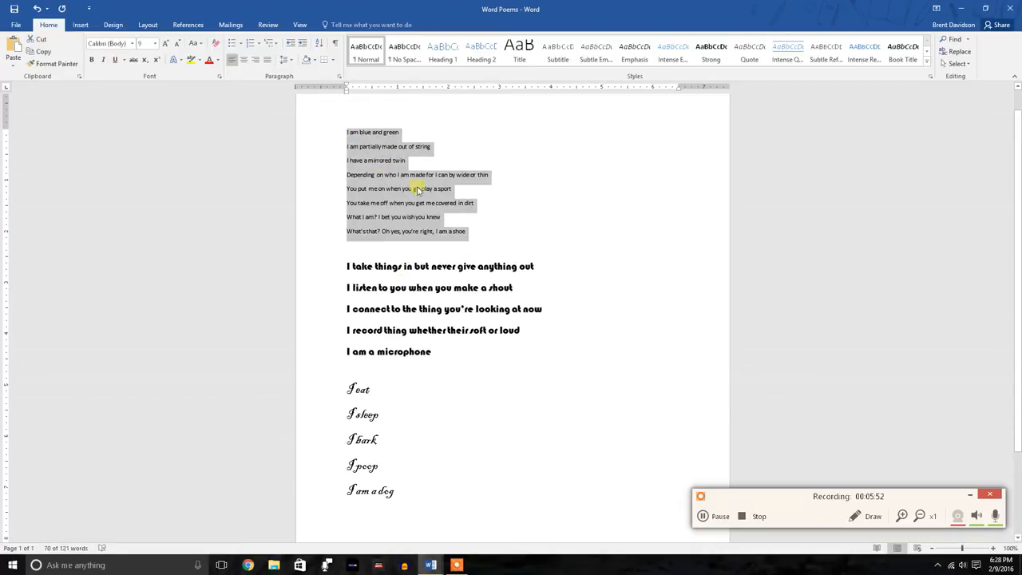
left_click(93, 61)
Italicize all five lines of the microphone poem
left_click(403, 287)
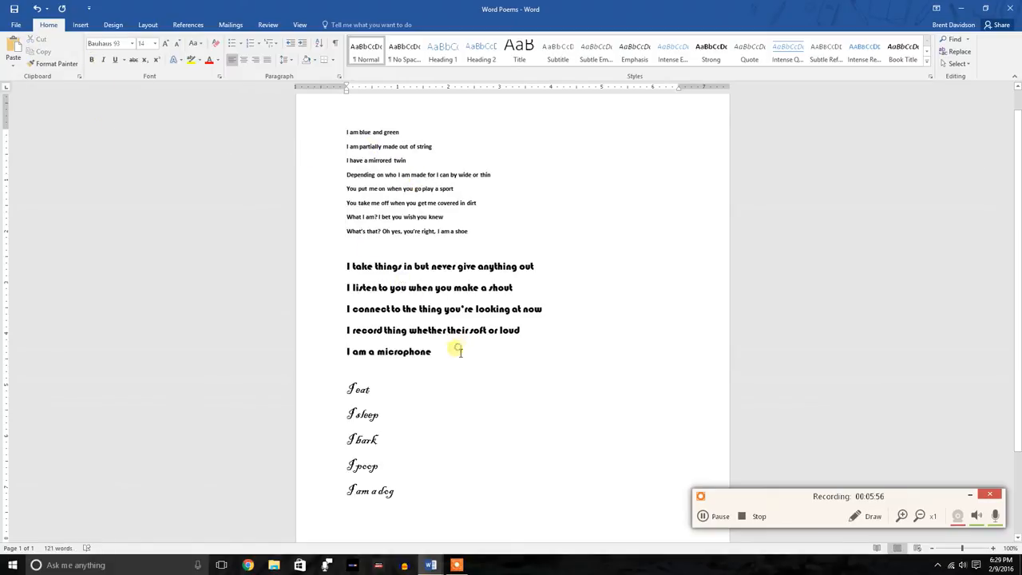
left_click_drag(460, 352, 346, 266)
left_click(104, 62)
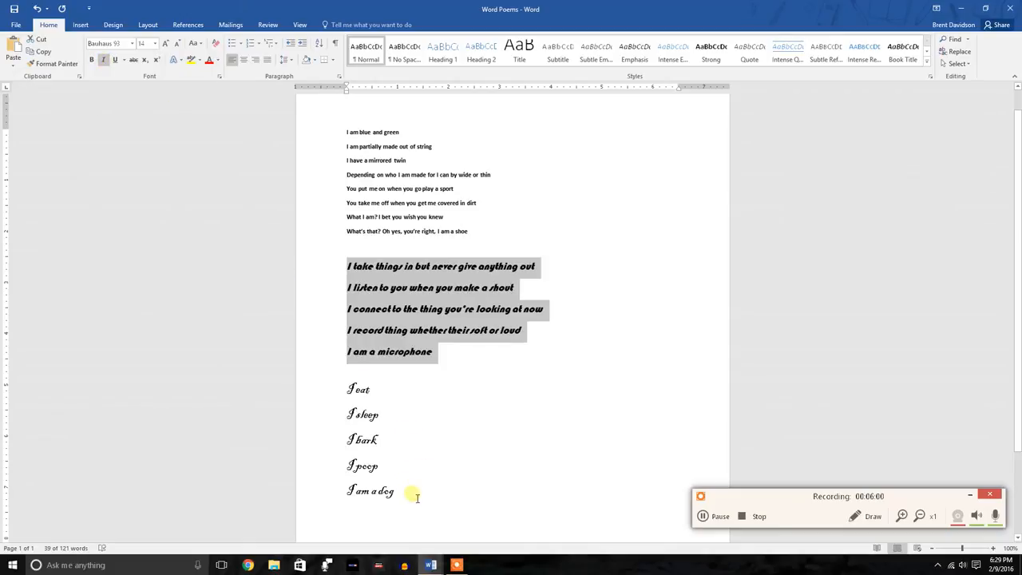
Underline all five lines of the dog poem
left_click_drag(416, 497, 358, 401)
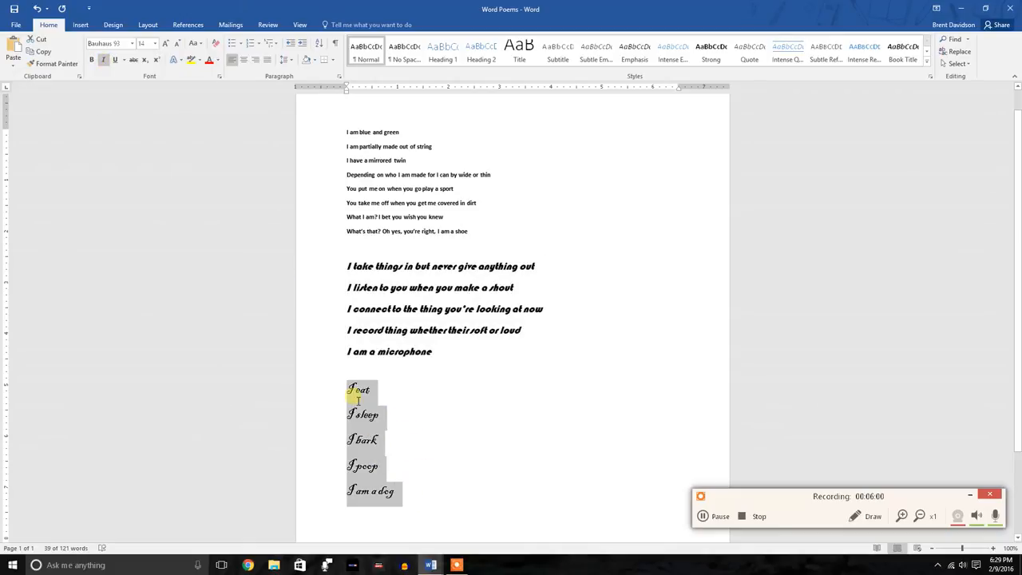
left_click(116, 61)
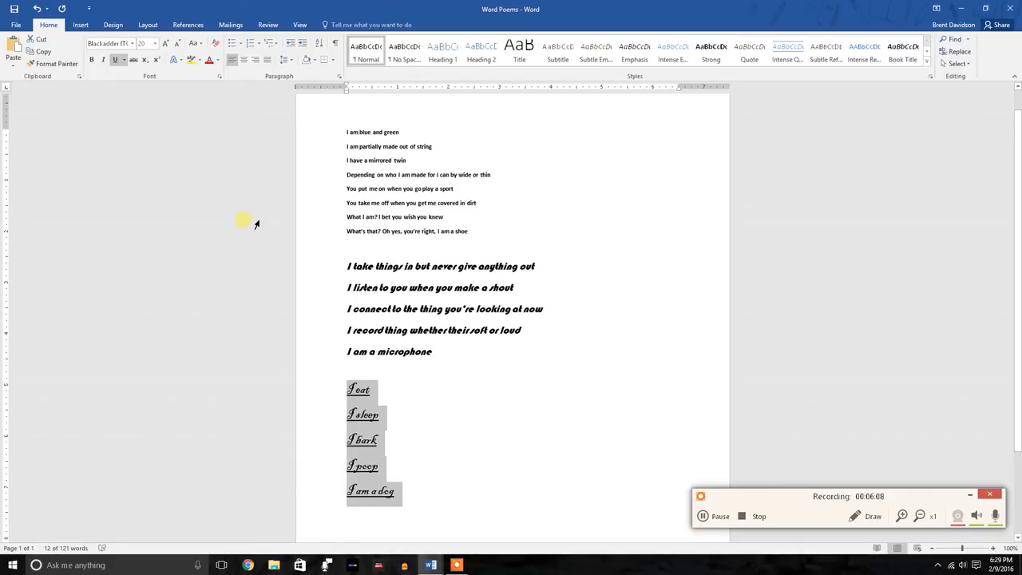
left_click(438, 292)
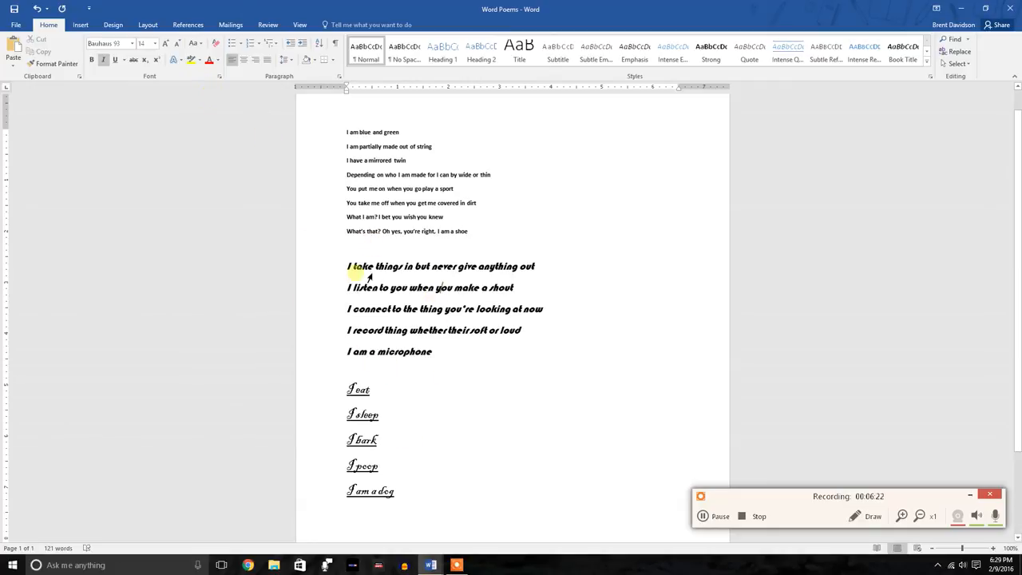
Change the font color of all eight lines of the shoe poem to the theme orange
left_click_drag(484, 237, 218, 130)
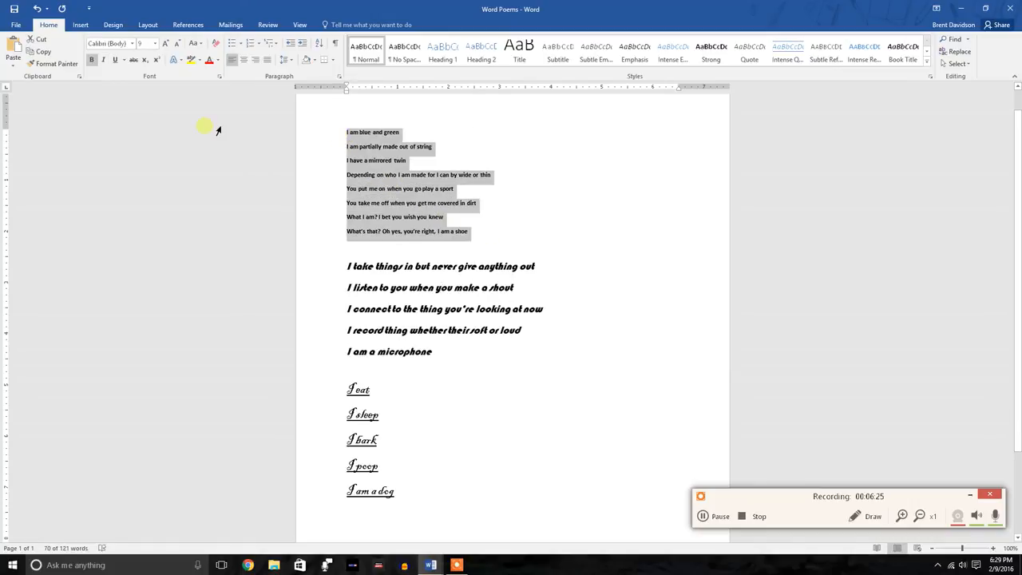
left_click(217, 64)
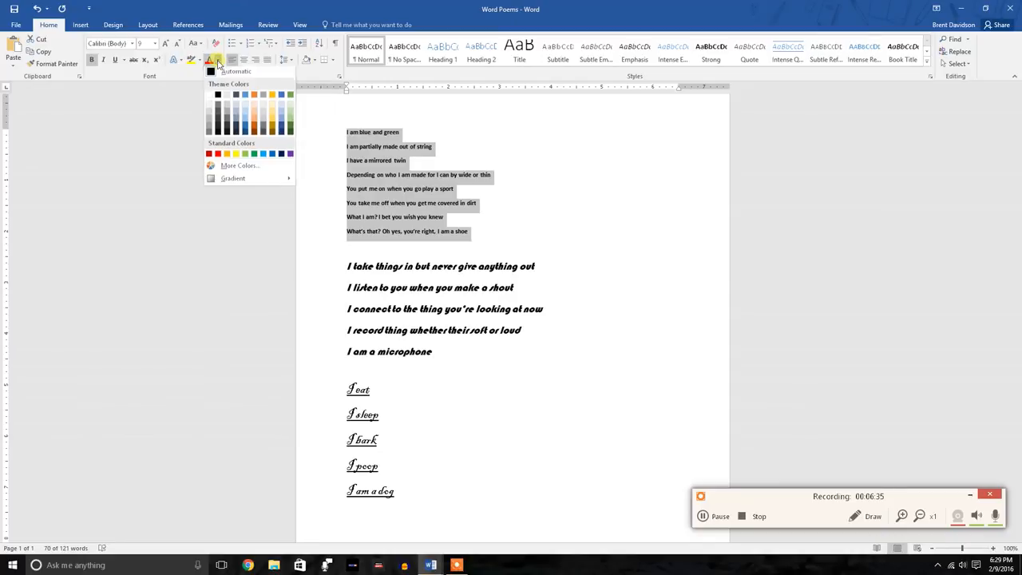
left_click(252, 97)
Change the font color of all five lines of the microphone poem to red
left_click(392, 288)
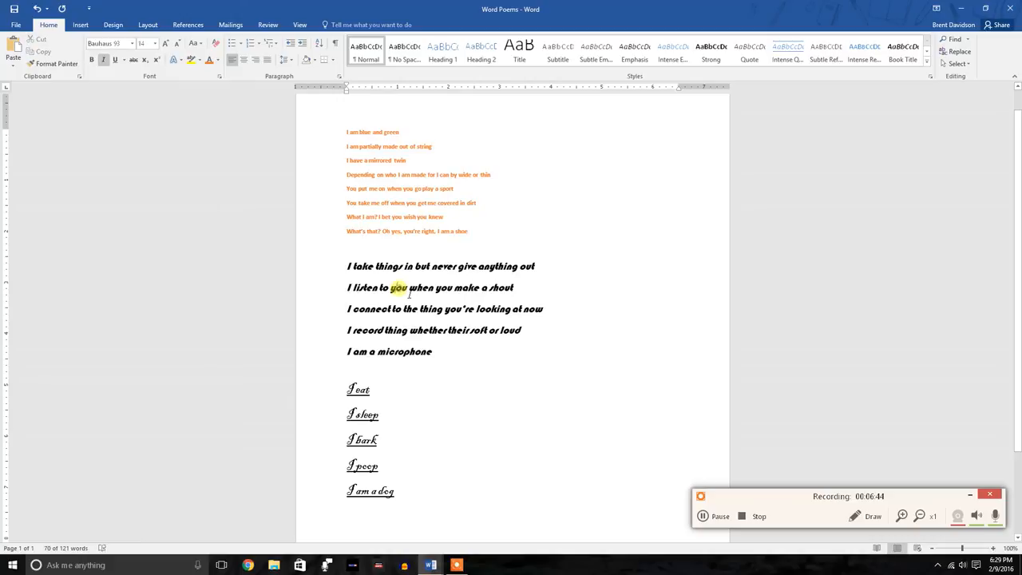
left_click_drag(452, 361, 345, 266)
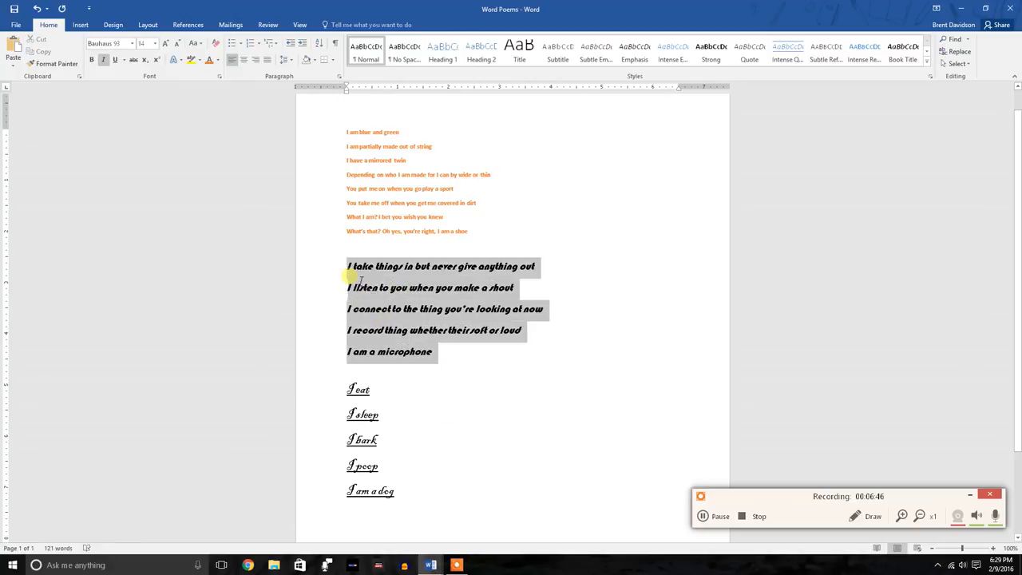
left_click(216, 63)
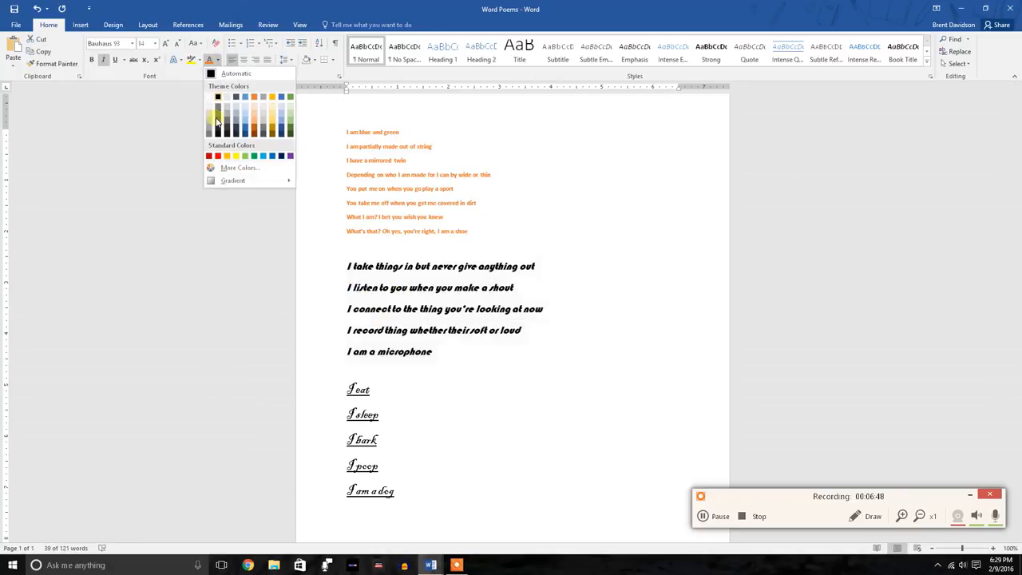
Change the font color of all five lines of the dog poem to the standard light green
left_click(420, 469)
left_click_drag(404, 490, 354, 401)
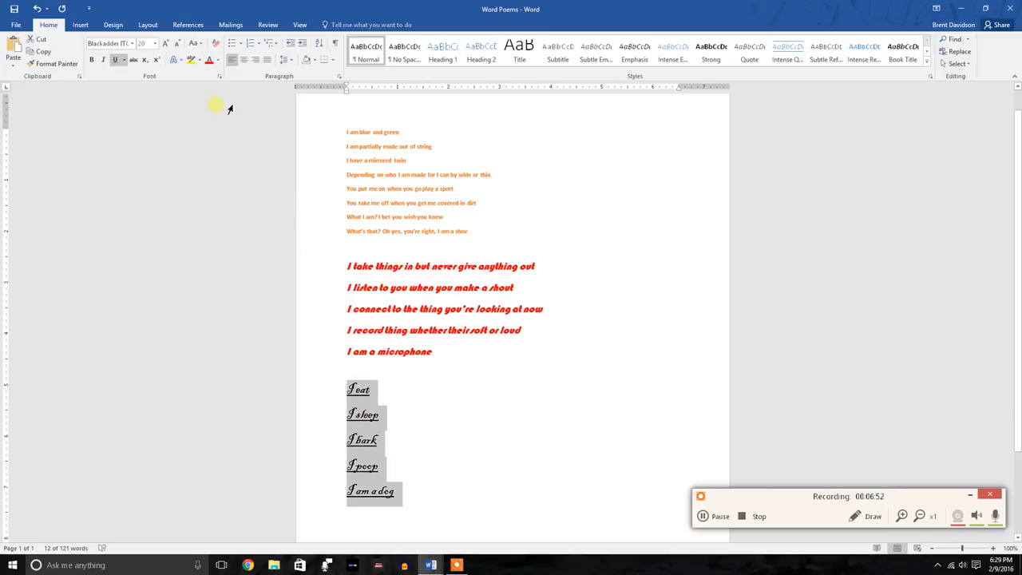
left_click(220, 61)
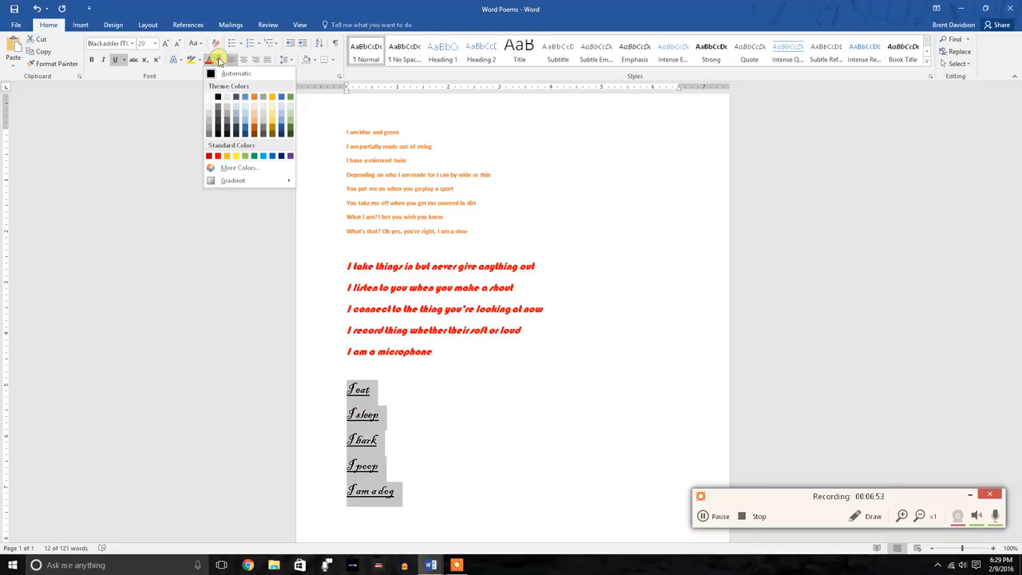
left_click(244, 158)
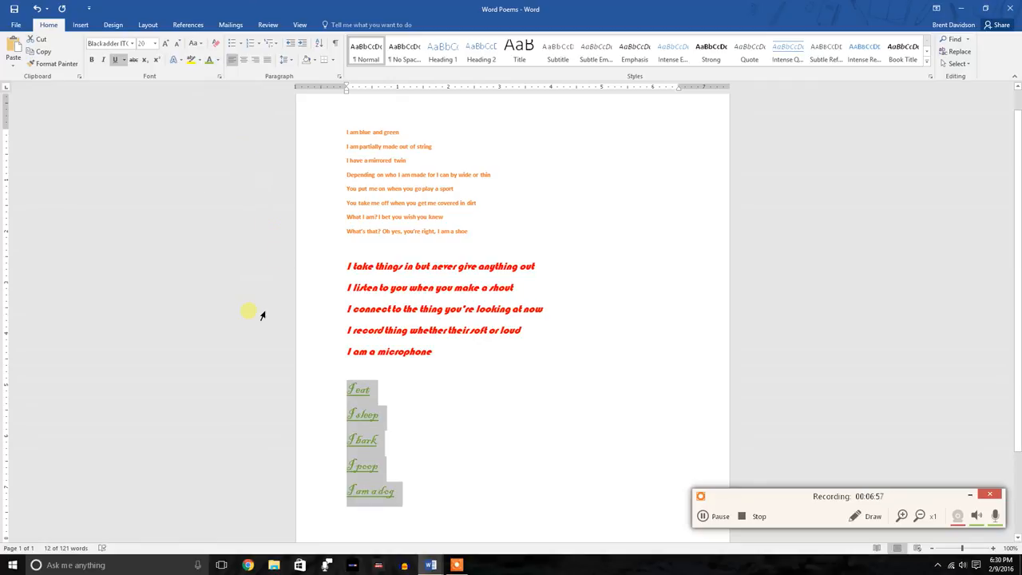
left_click(451, 315)
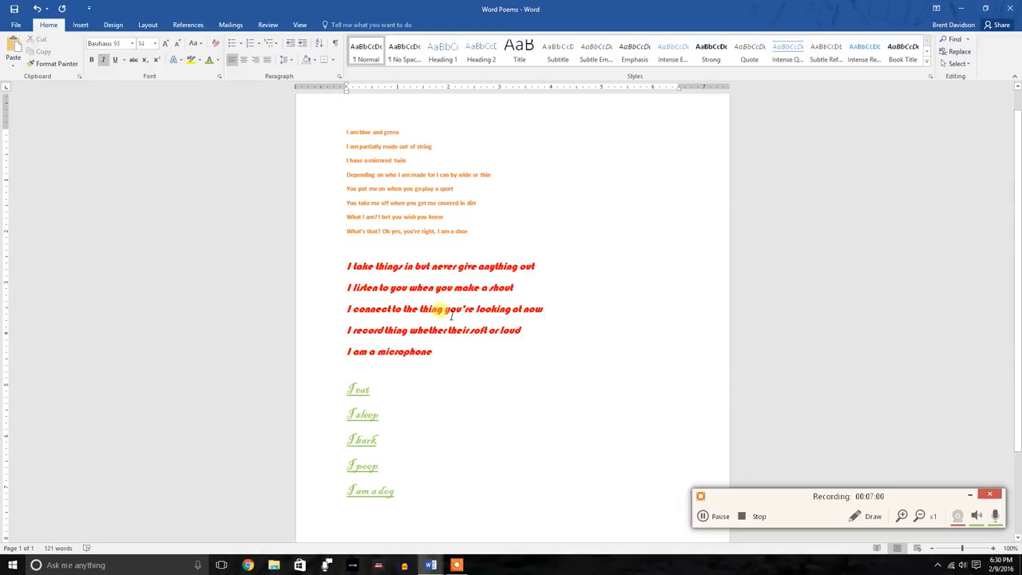